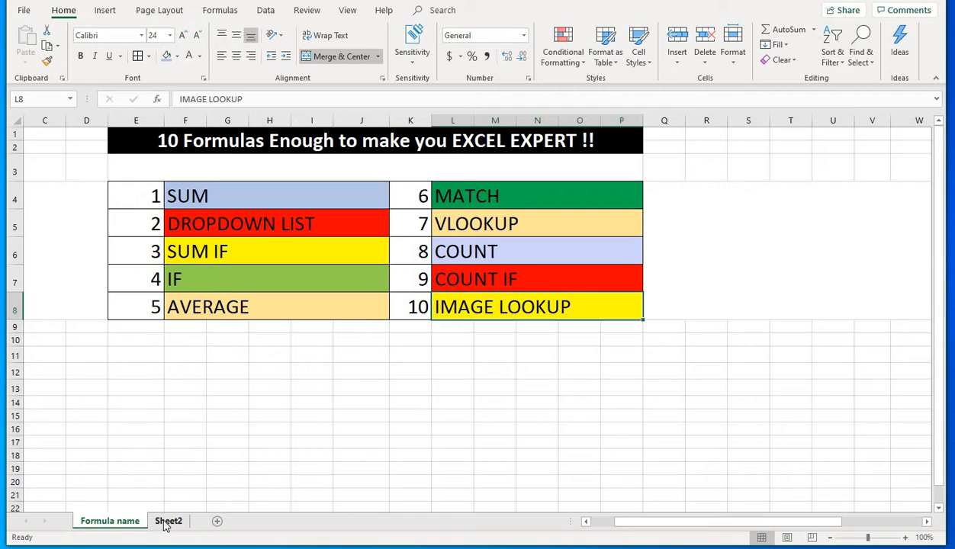
# Open Sheet2 and look over the headers and first entry of the PRODUCT and SALES table.
pyautogui.click(168, 522)
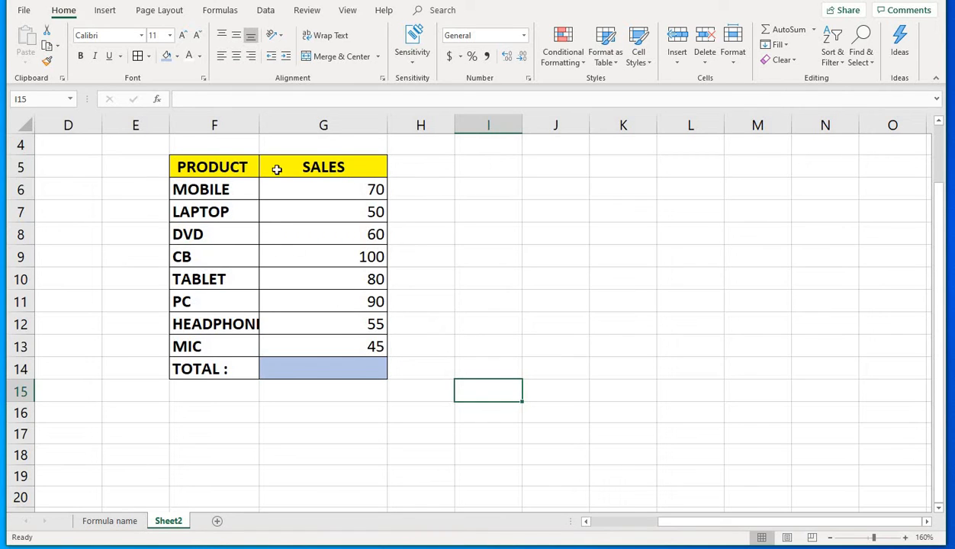
pyautogui.click(318, 168)
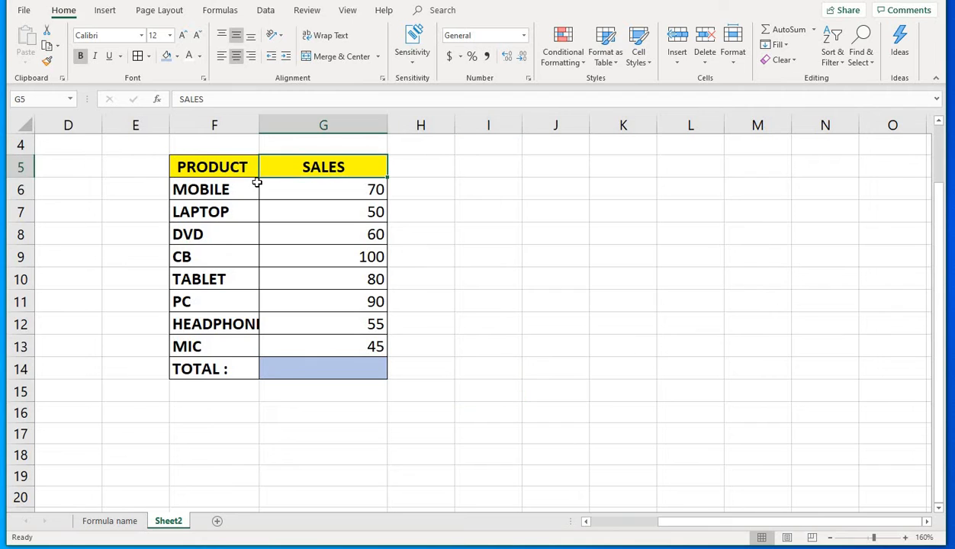
pyautogui.click(213, 192)
pyautogui.click(326, 195)
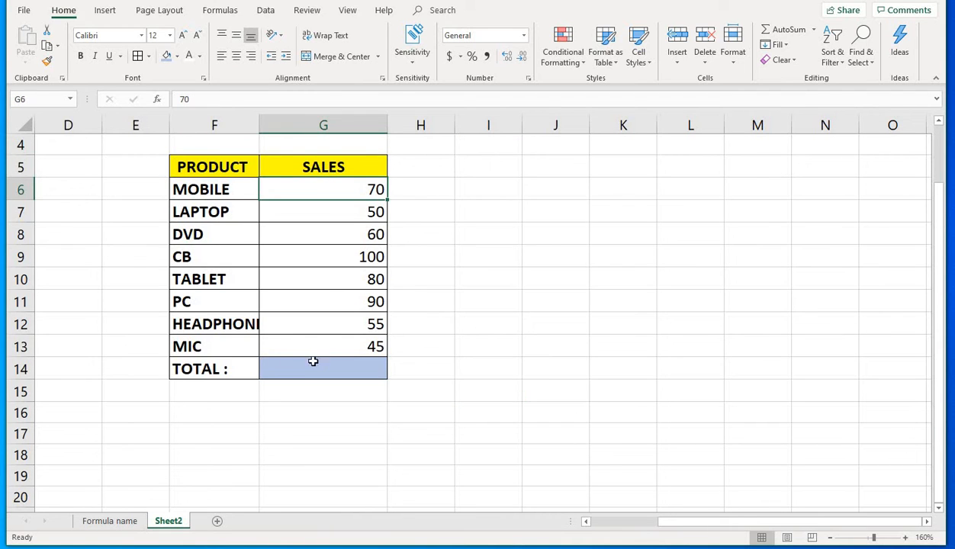
# Total the sales in G14 by adding each cell individually with =G6+G7+G8+G9+G10+G11+G12+G13.
pyautogui.click(299, 366)
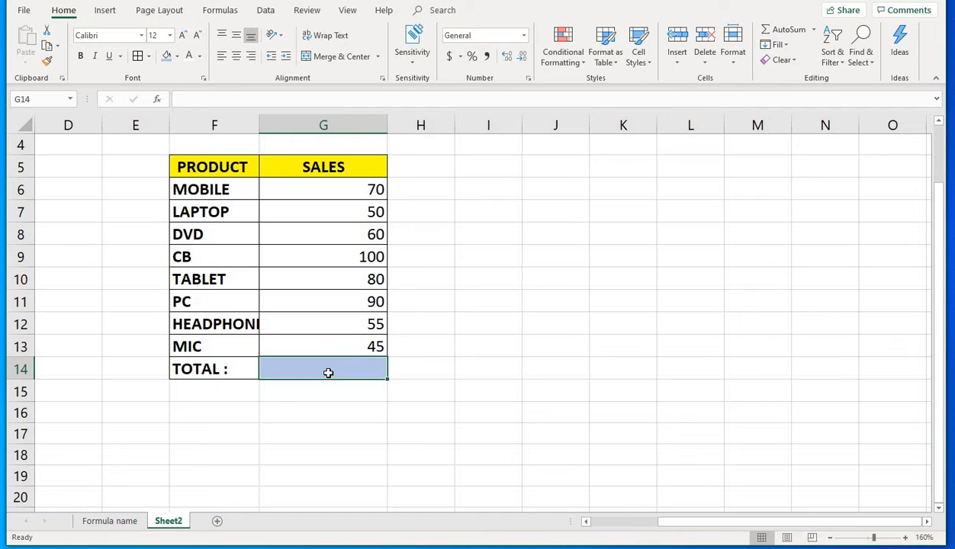
pyautogui.write('=')
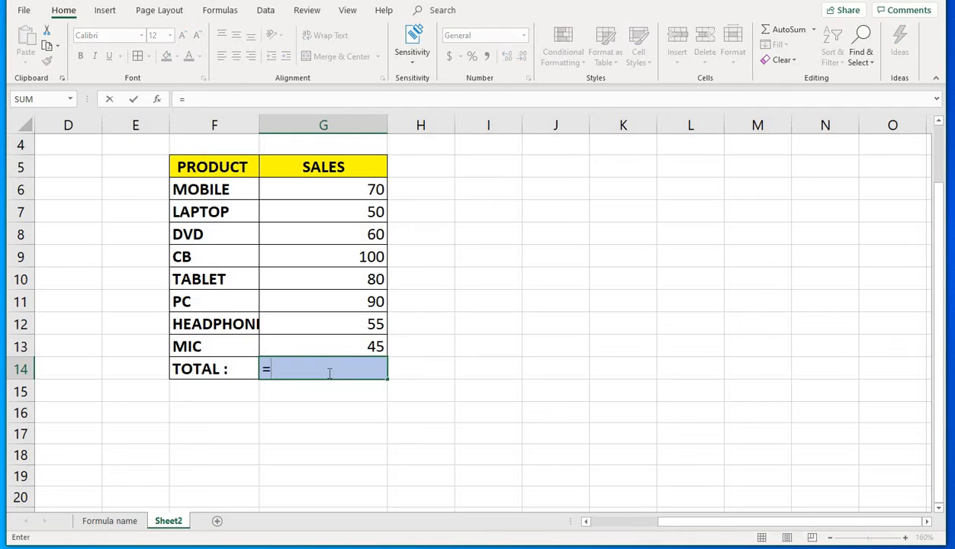
pyautogui.click(358, 190)
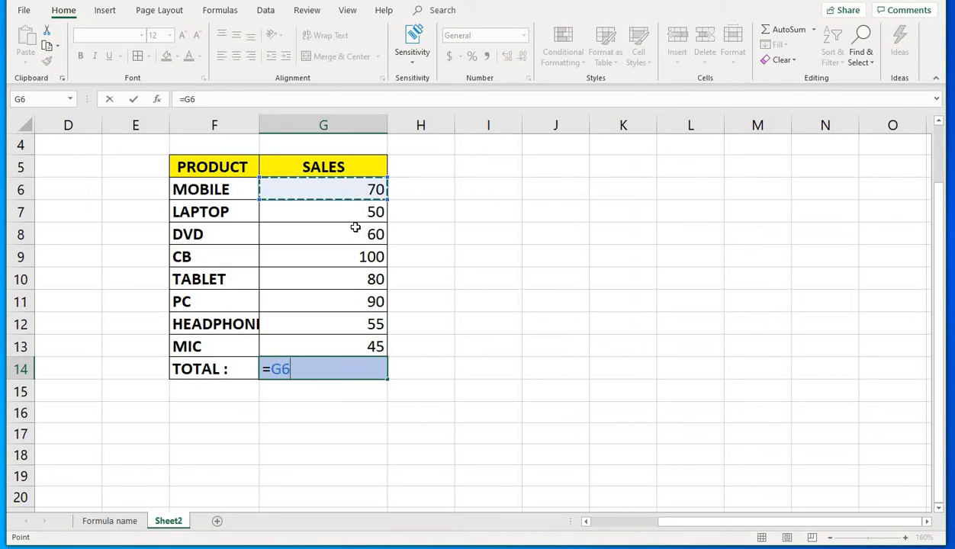
pyautogui.write('+')
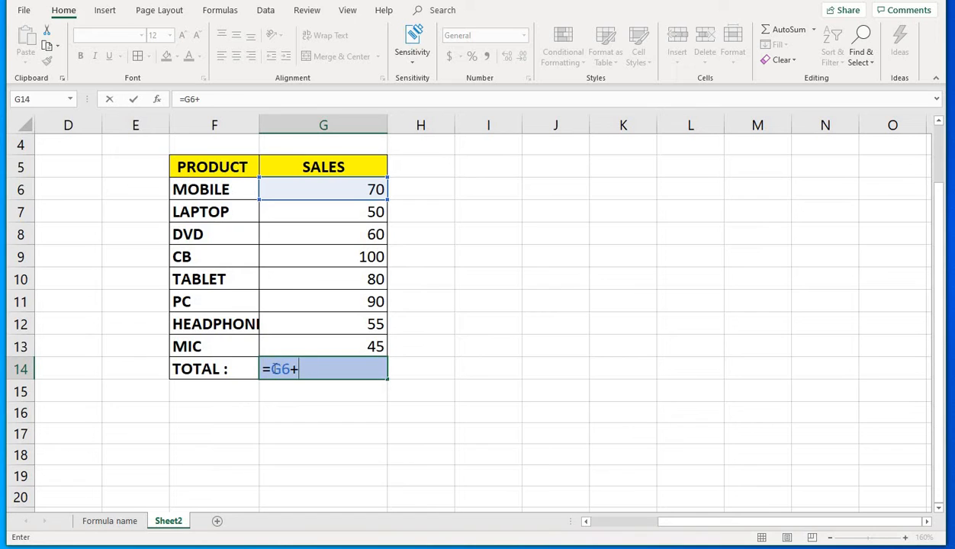
pyautogui.click(344, 216)
pyautogui.write('+')
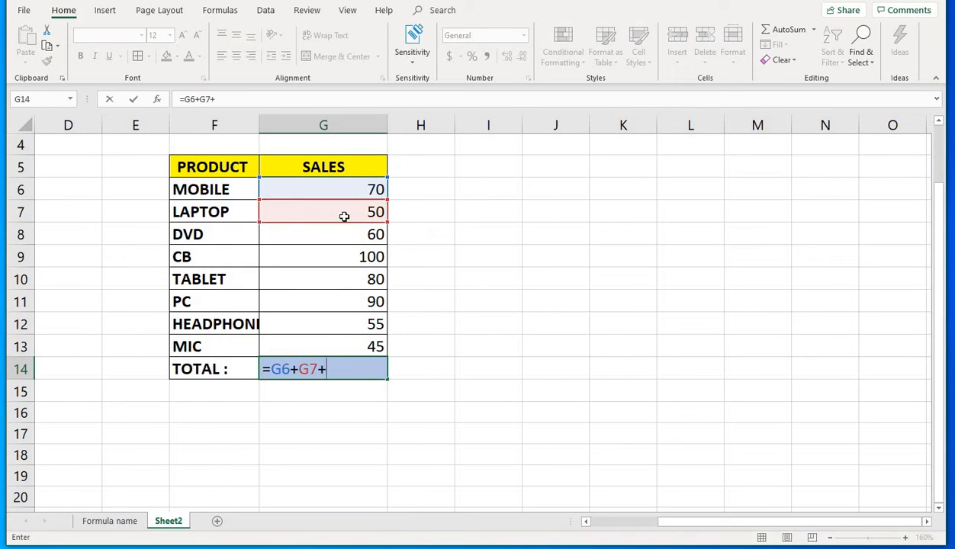
pyautogui.click(349, 240)
pyautogui.write('+')
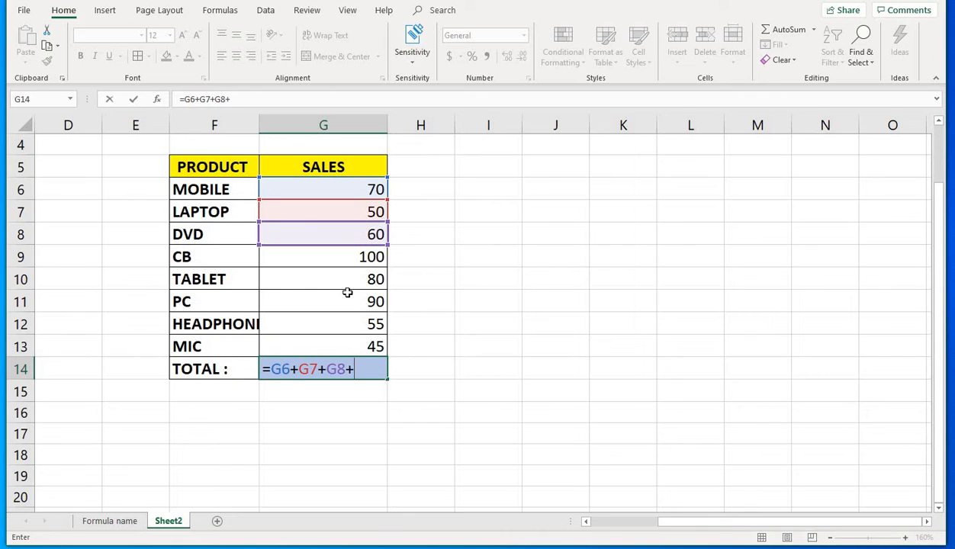
pyautogui.click(334, 256)
pyautogui.write('+')
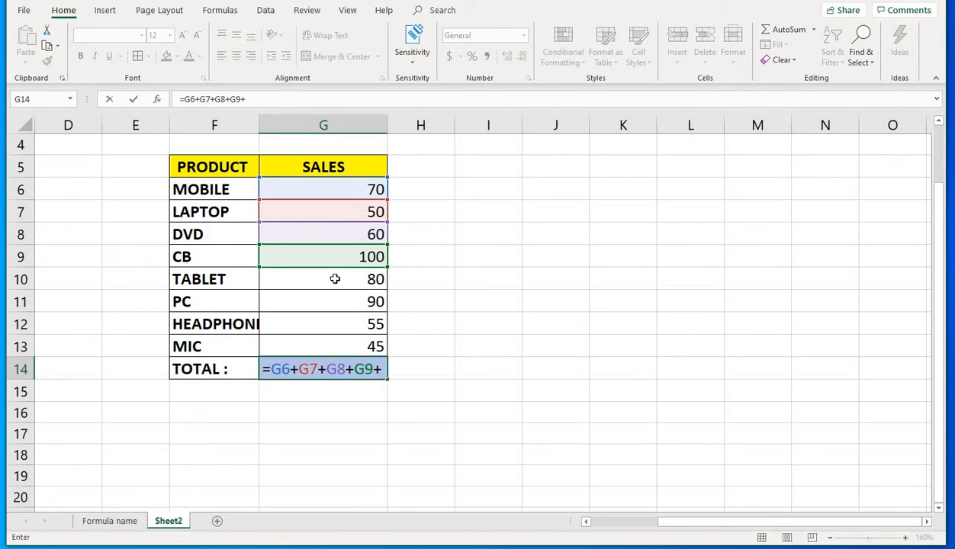
pyautogui.click(335, 279)
pyautogui.write('+')
pyautogui.click(337, 300)
pyautogui.write('+')
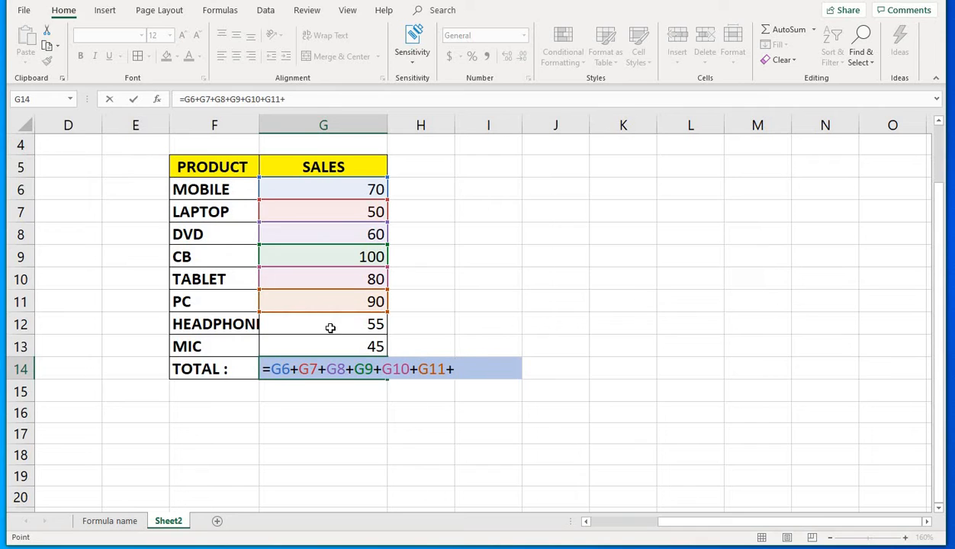
pyautogui.click(331, 328)
pyautogui.write('+')
pyautogui.click(325, 348)
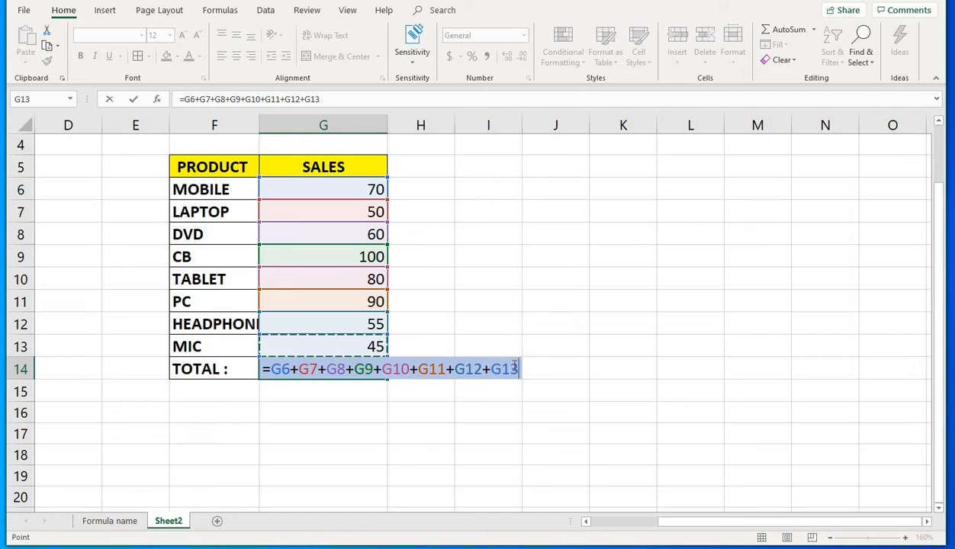
pyautogui.press('Return')
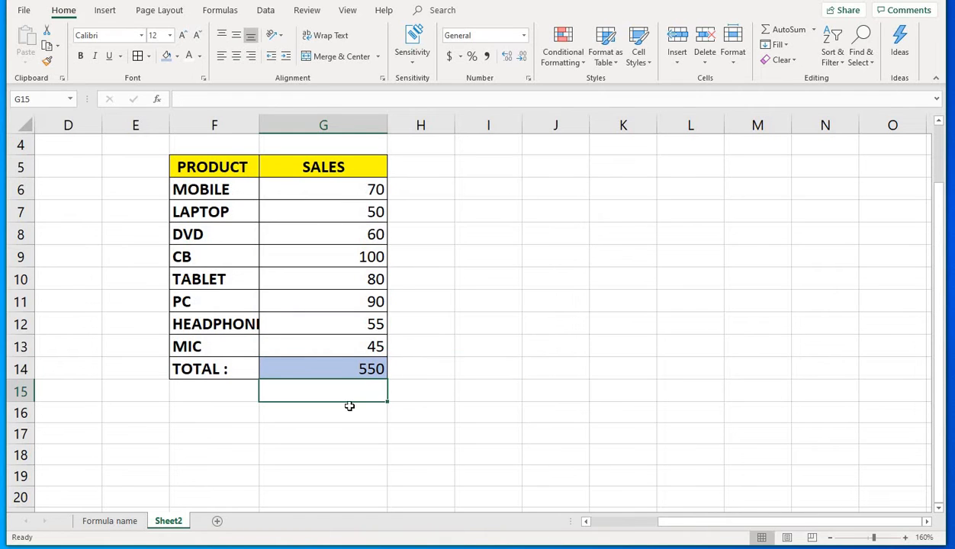
# Clear the cell-by-cell addition formula from the TOTAL cell G14.
pyautogui.click(346, 375)
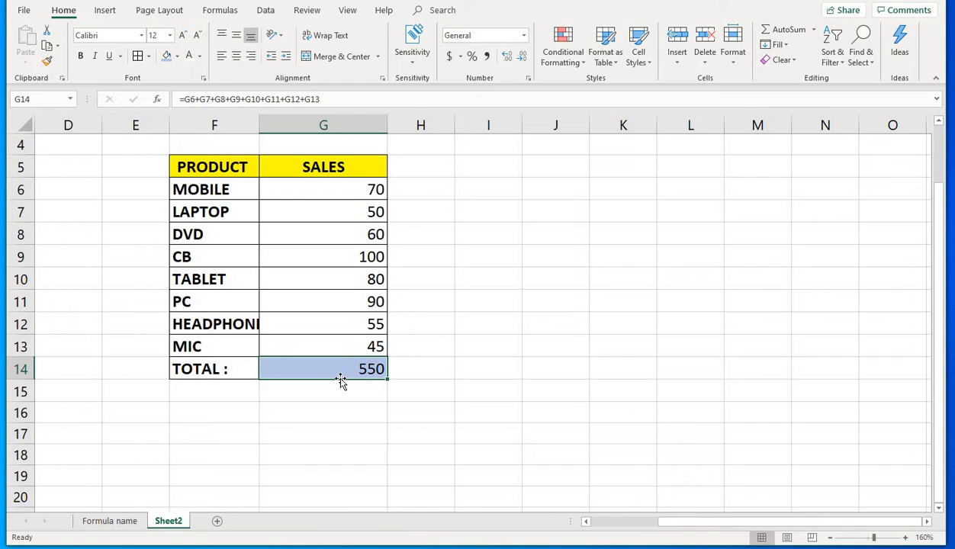
pyautogui.press('Delete')
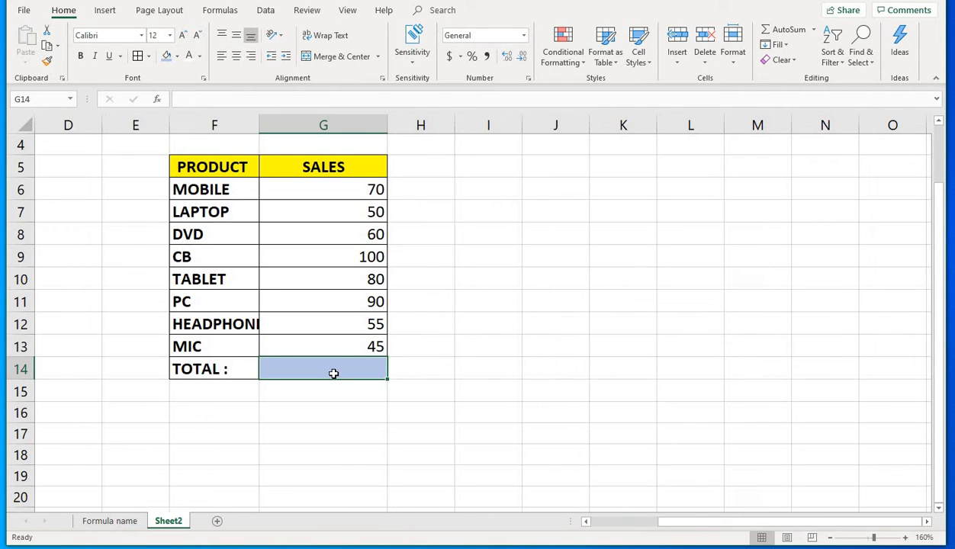
pyautogui.write('=')
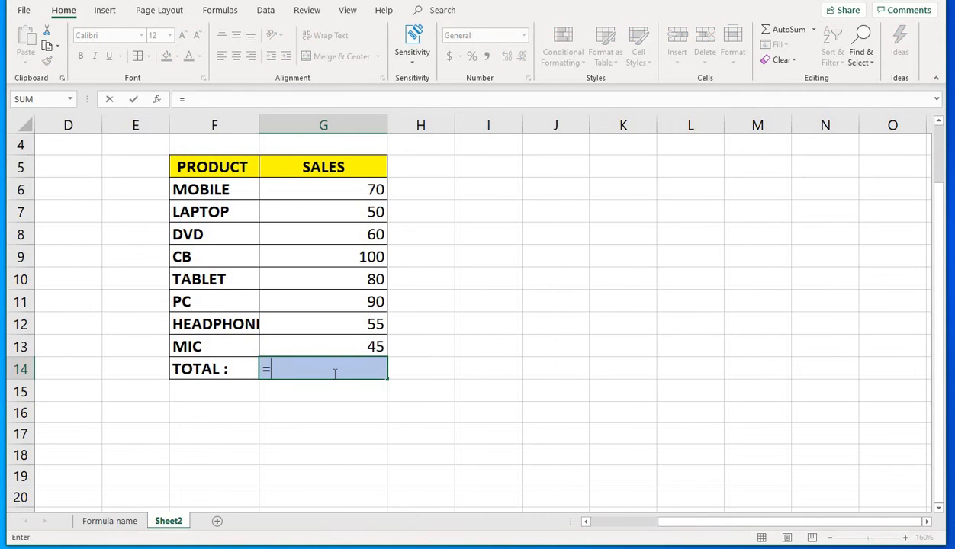
pyautogui.write('SUM')
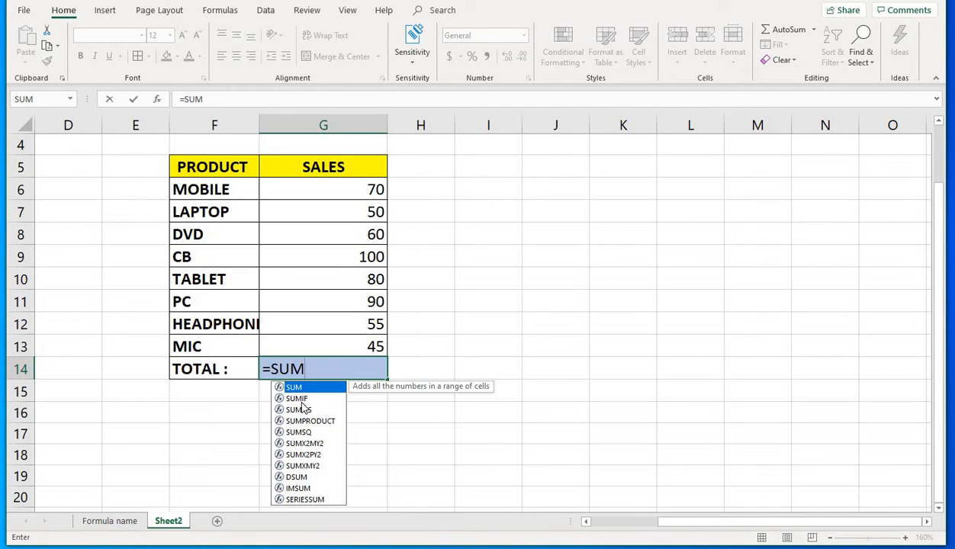
pyautogui.click(109, 521)
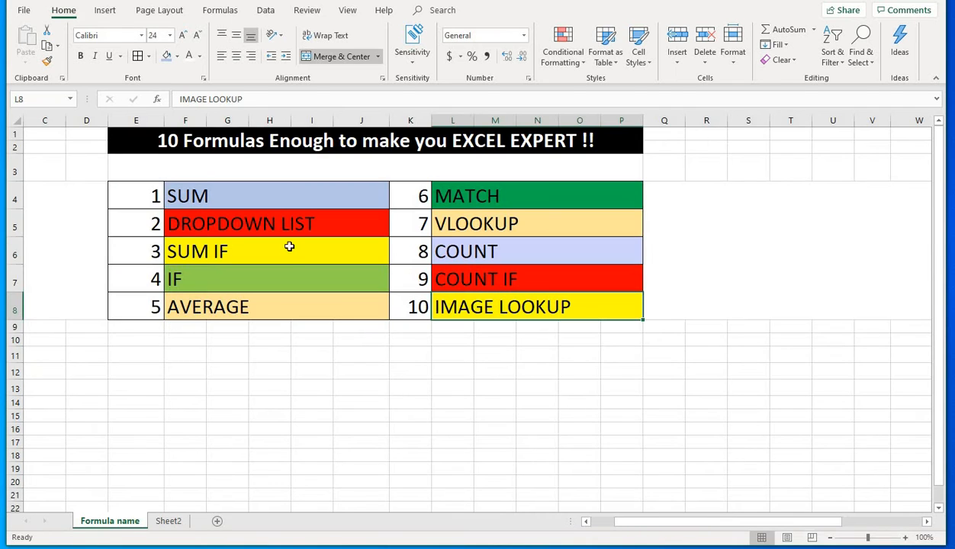
pyautogui.click(169, 521)
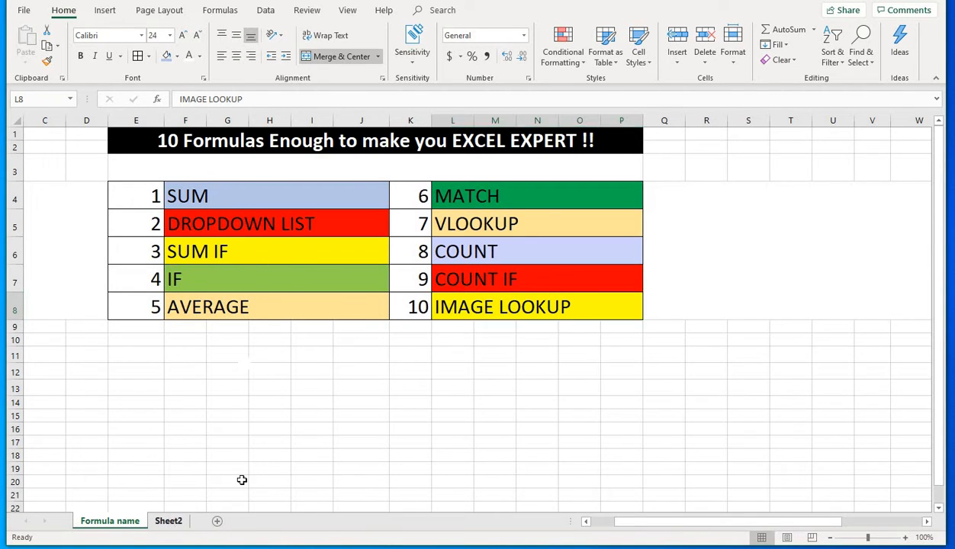
pyautogui.press('Delete')
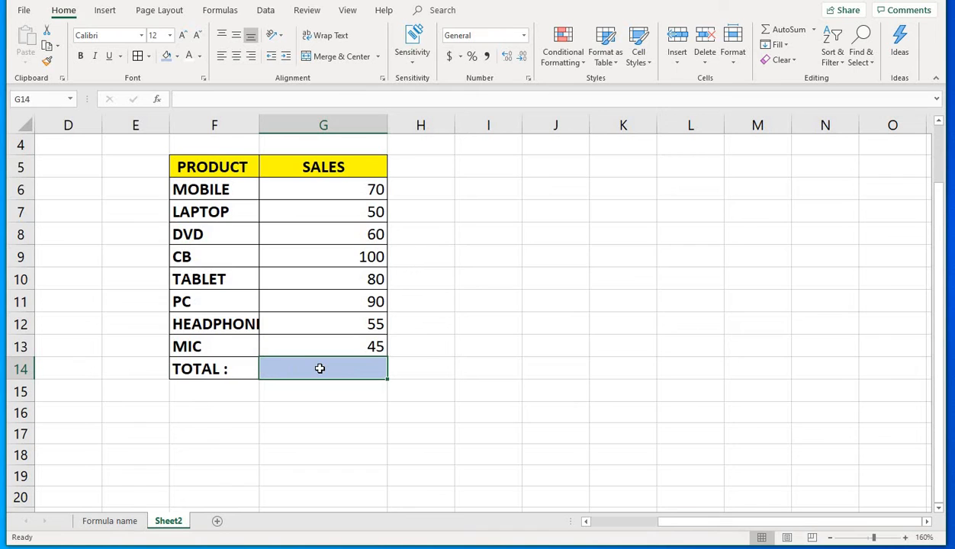
# Total the sales in G14 with the suggested SUM function, selecting the range G6:G13 in the sheet.
pyautogui.write('=')
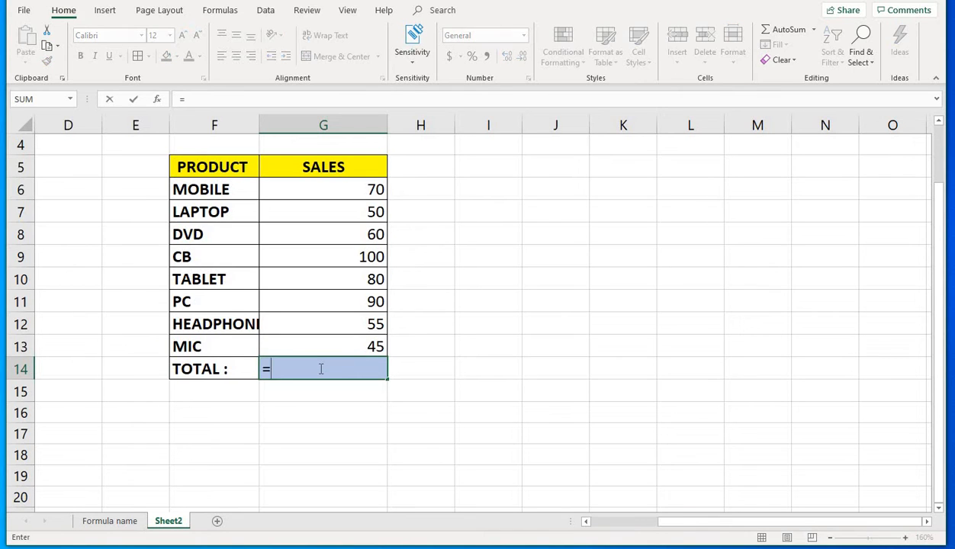
pyautogui.write('SUM')
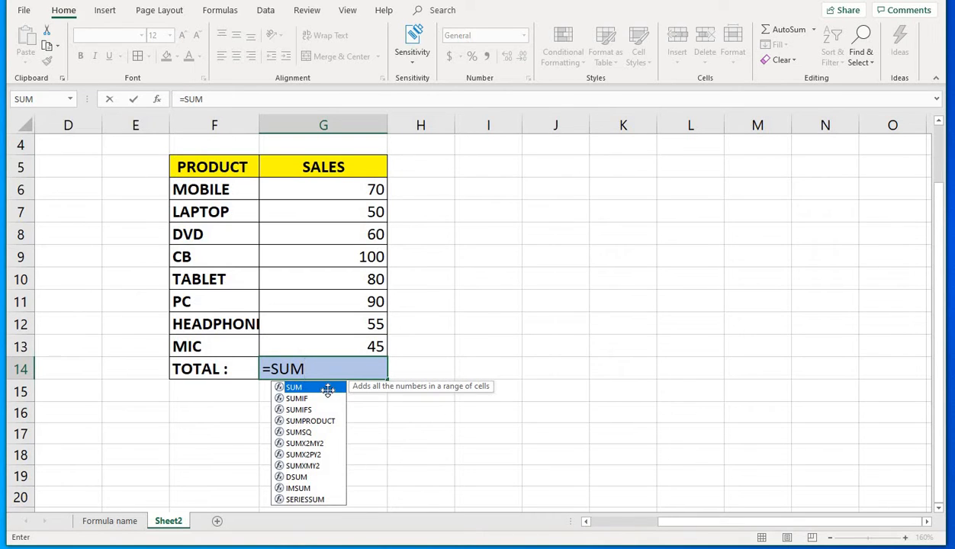
pyautogui.doubleClick(315, 387)
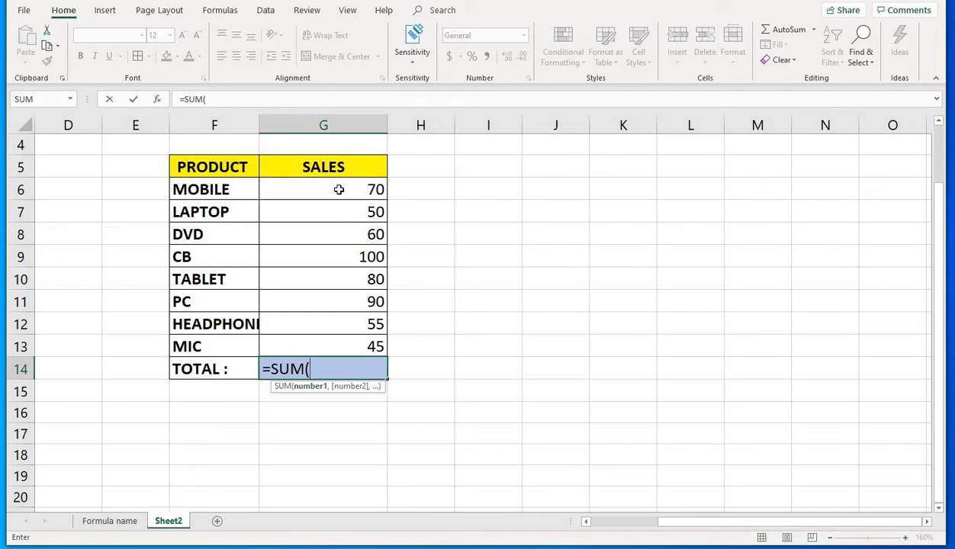
pyautogui.moveTo(339, 189); pyautogui.dragTo(326, 345)
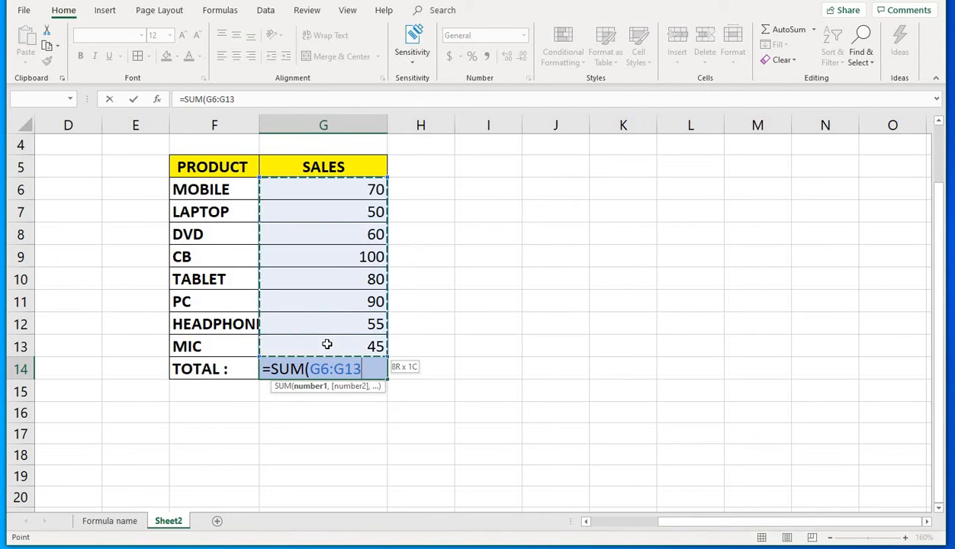
pyautogui.moveTo(320, 183); pyautogui.dragTo(315, 349)
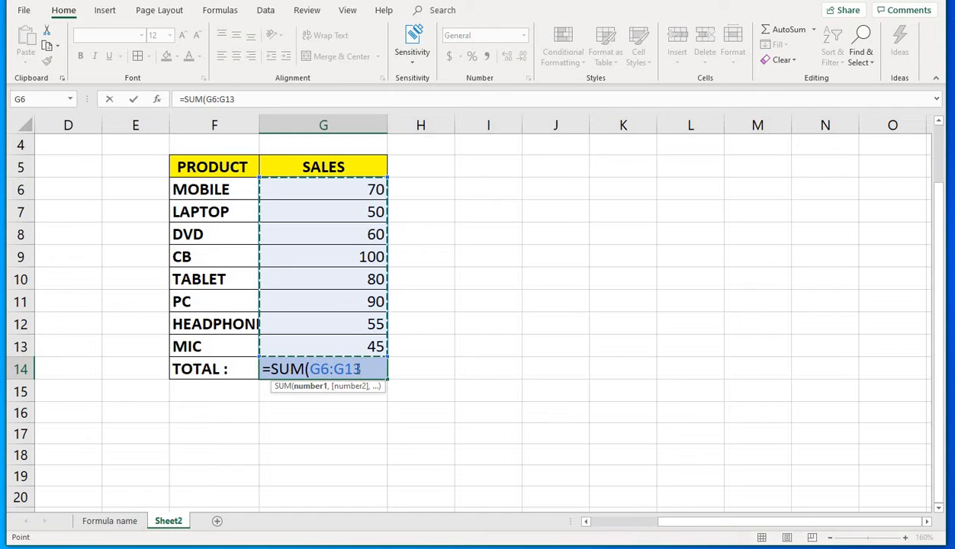
pyautogui.write(')')
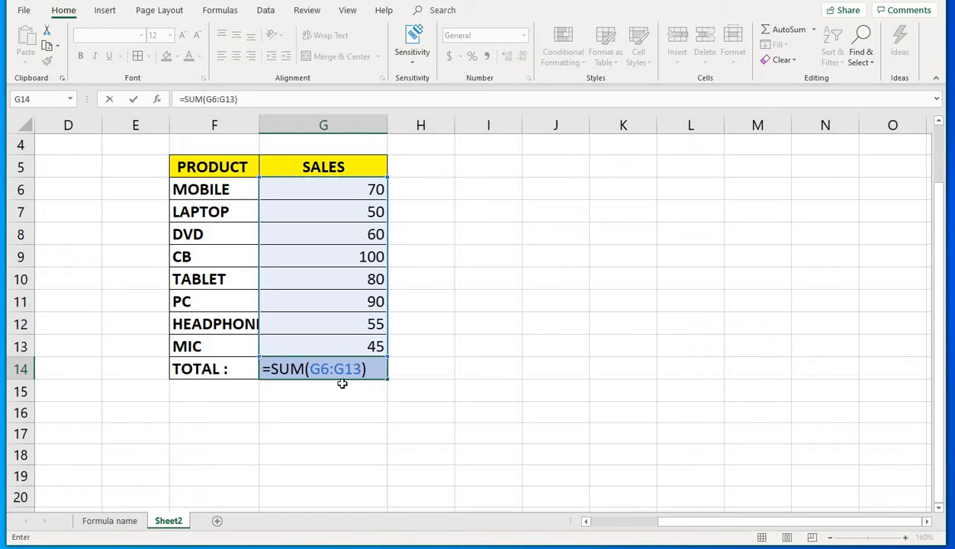
pyautogui.press('Return')
# Clear the TOTAL cell G14 and write out the formula =SUM(G6:G13) in full, then select the cell.
pyautogui.click(357, 368)
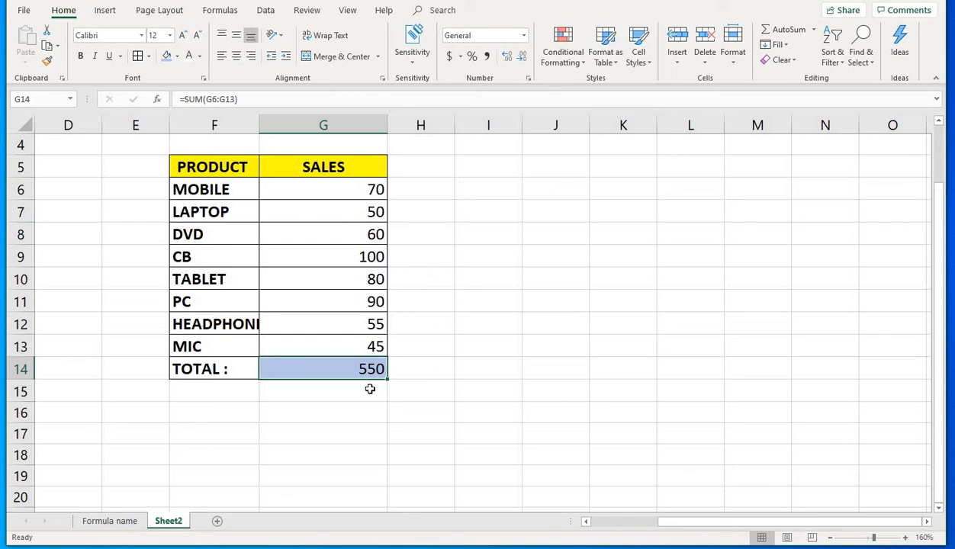
pyautogui.press('Delete')
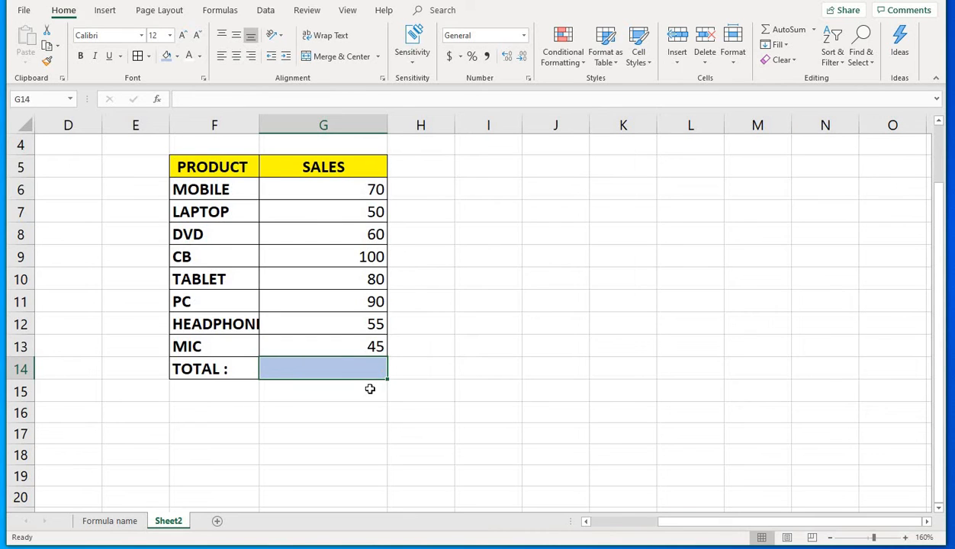
pyautogui.write('=SUM')
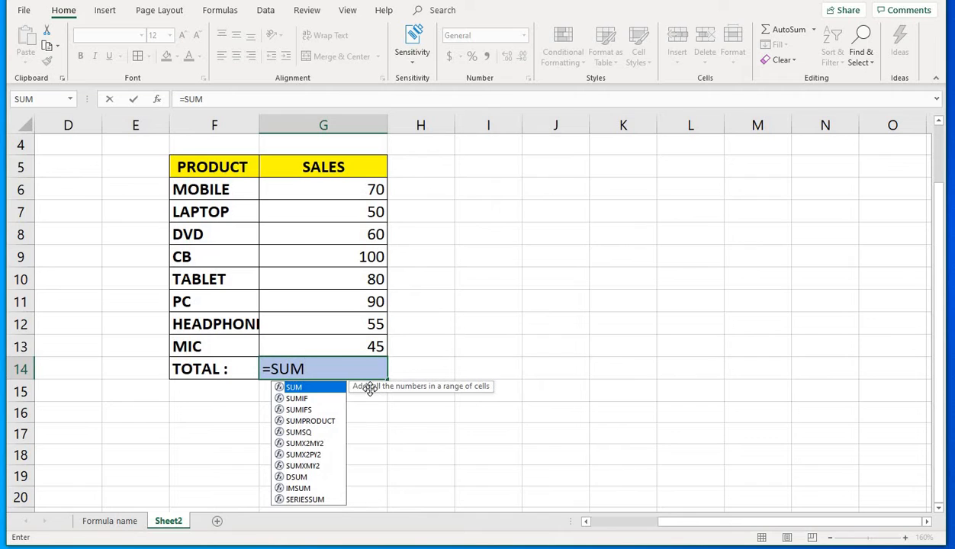
pyautogui.write('(')
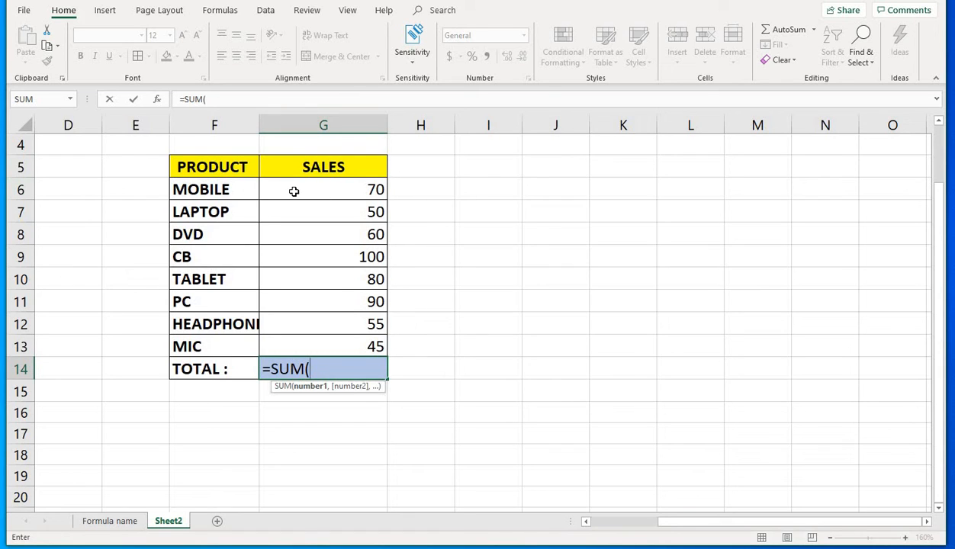
pyautogui.write('G')
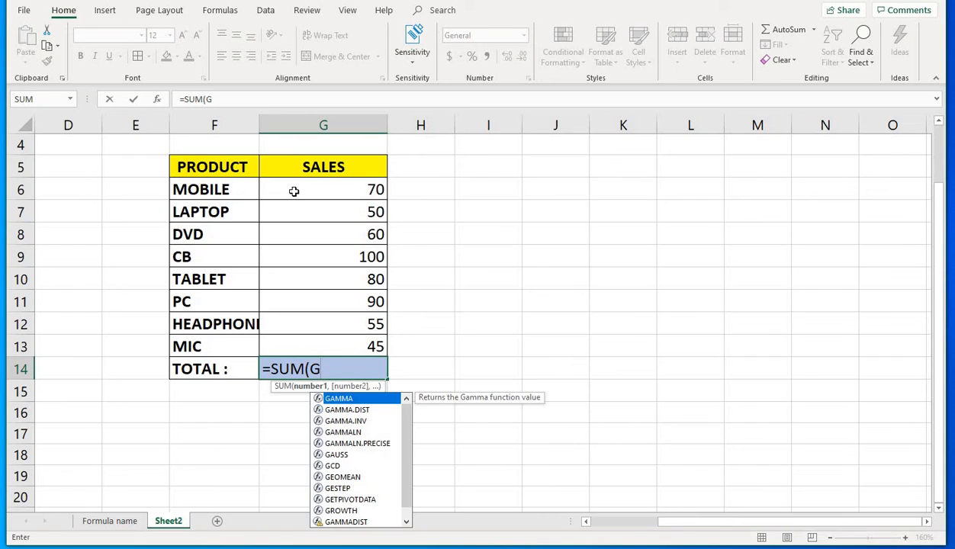
pyautogui.write('6:')
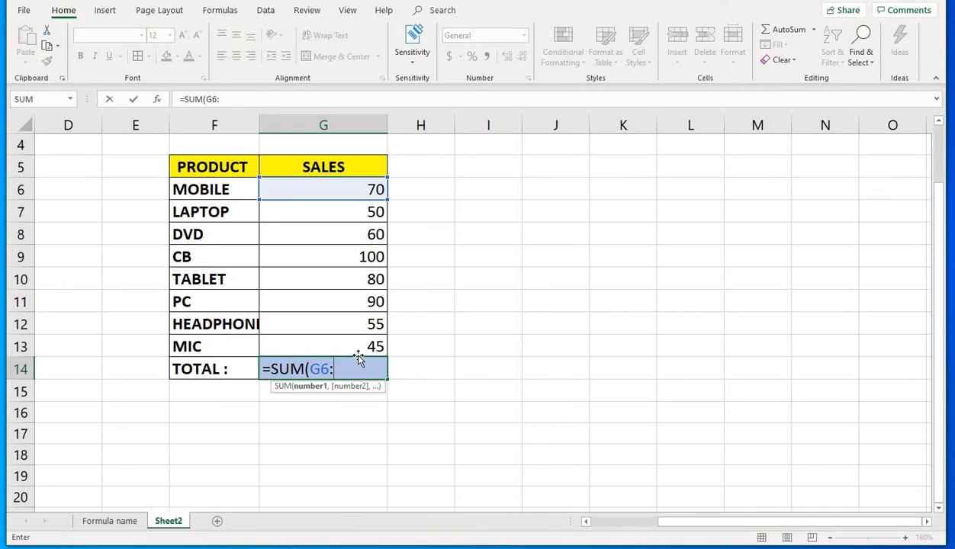
pyautogui.write('G13')
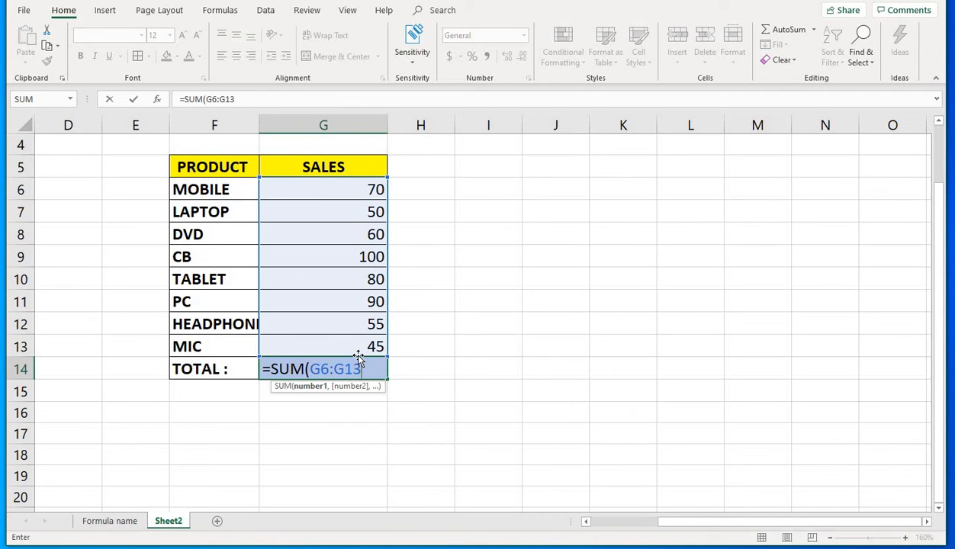
pyautogui.write(')')
pyautogui.press('Return')
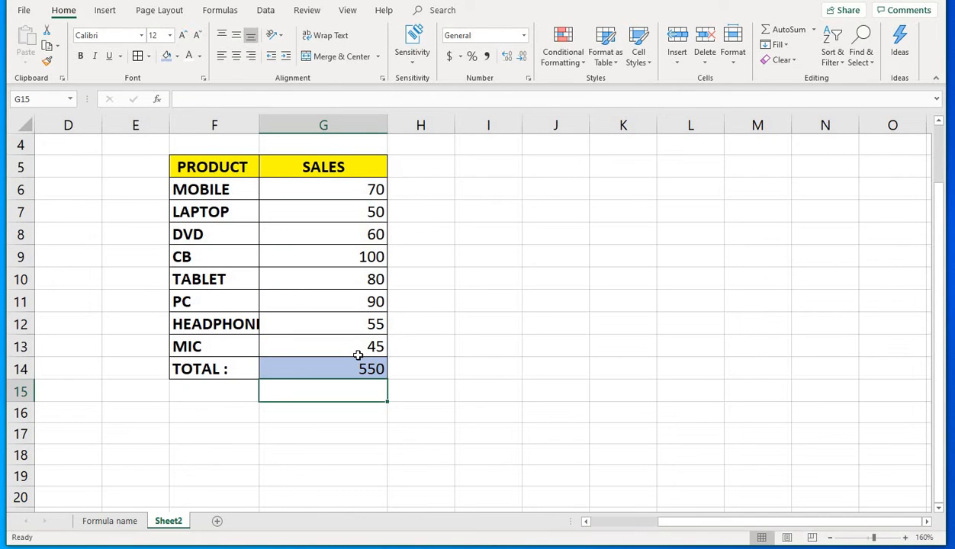
pyautogui.click(358, 360)
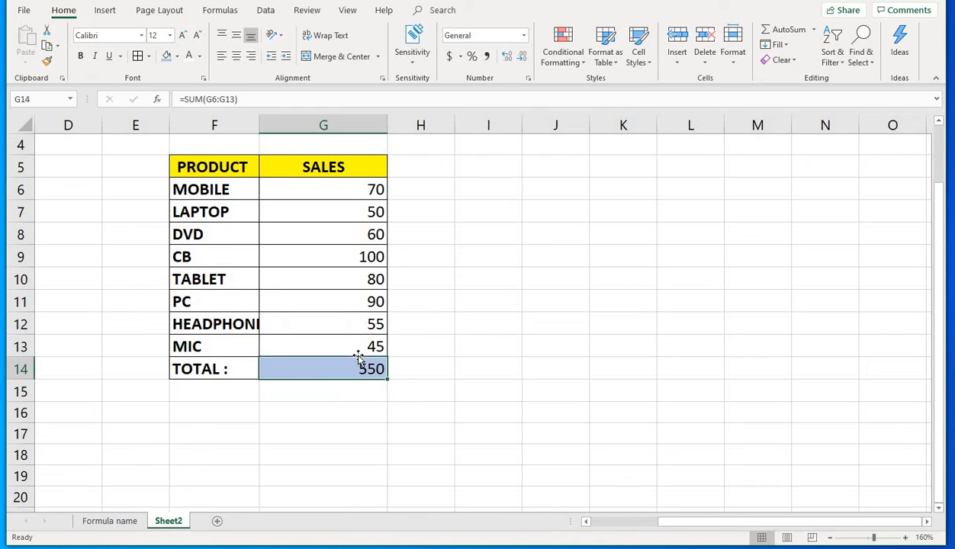
# Replace the TOTAL formula in G14 with a SUM of individually picked cells, =SUM(G6,G7,G8,G9,G10,G11,G12,G13).
pyautogui.press('Delete')
pyautogui.write('=SUM(')
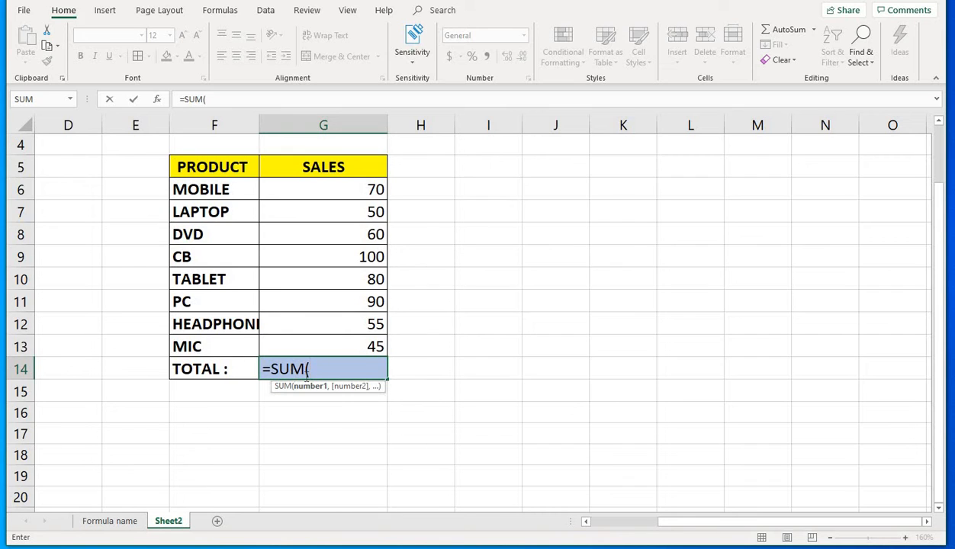
pyautogui.click(333, 188)
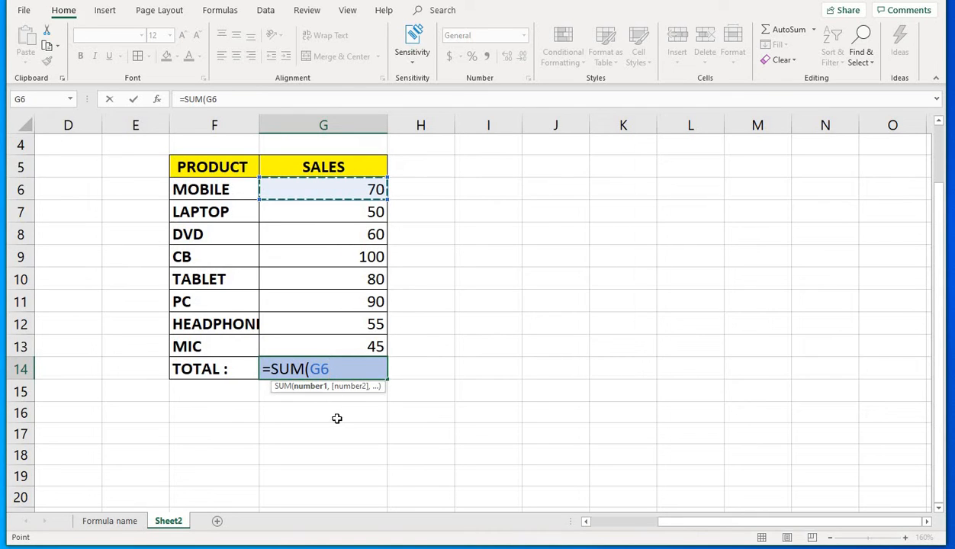
pyautogui.write(',')
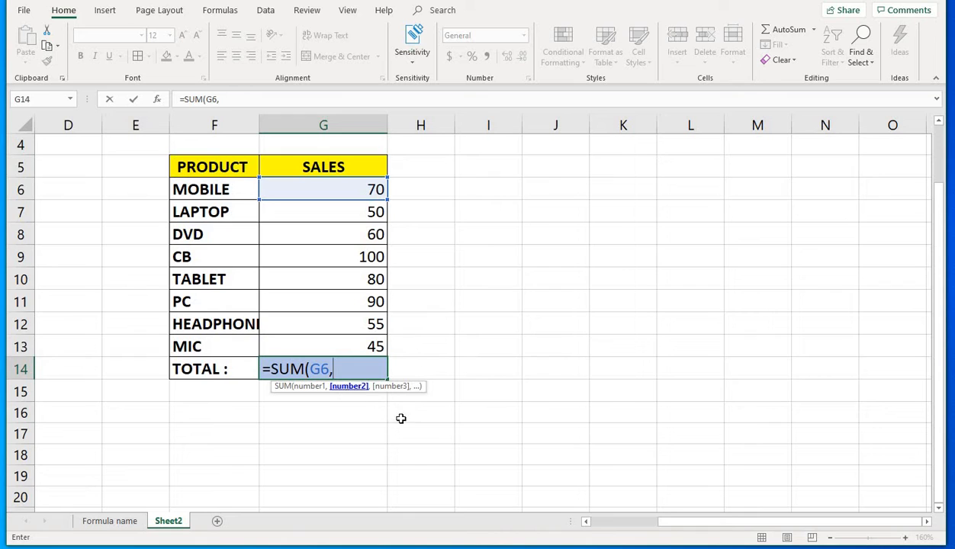
pyautogui.click(341, 218)
pyautogui.write(',')
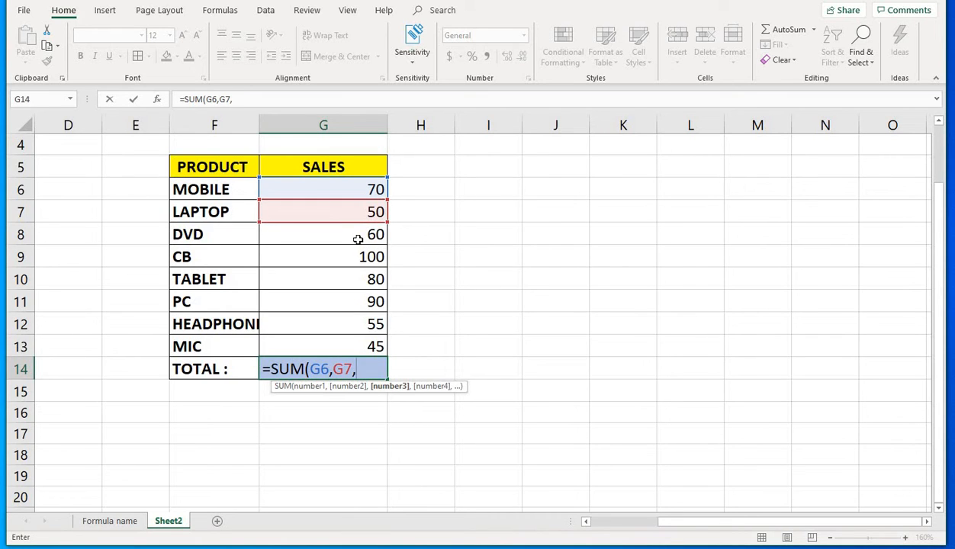
pyautogui.click(358, 239)
pyautogui.write(',')
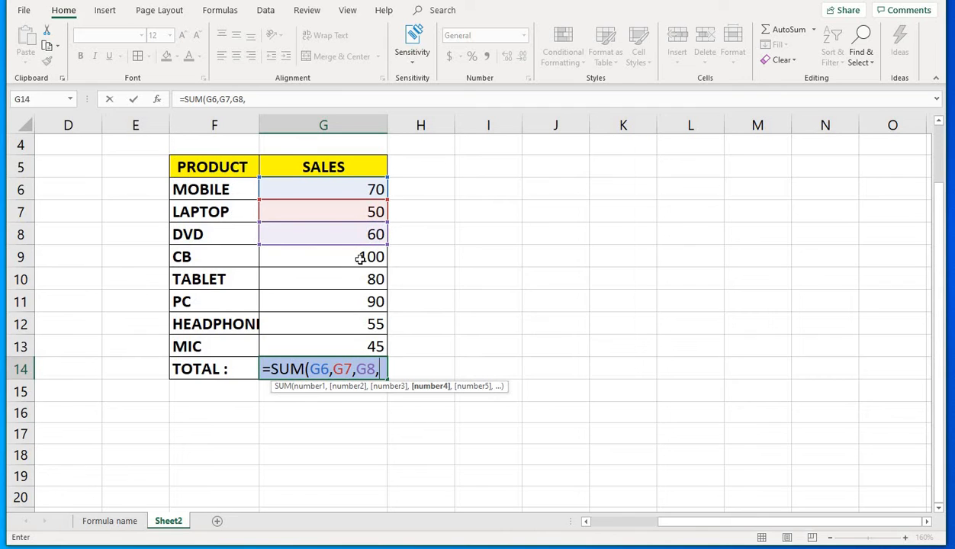
pyautogui.click(360, 258)
pyautogui.write(',')
pyautogui.click(363, 280)
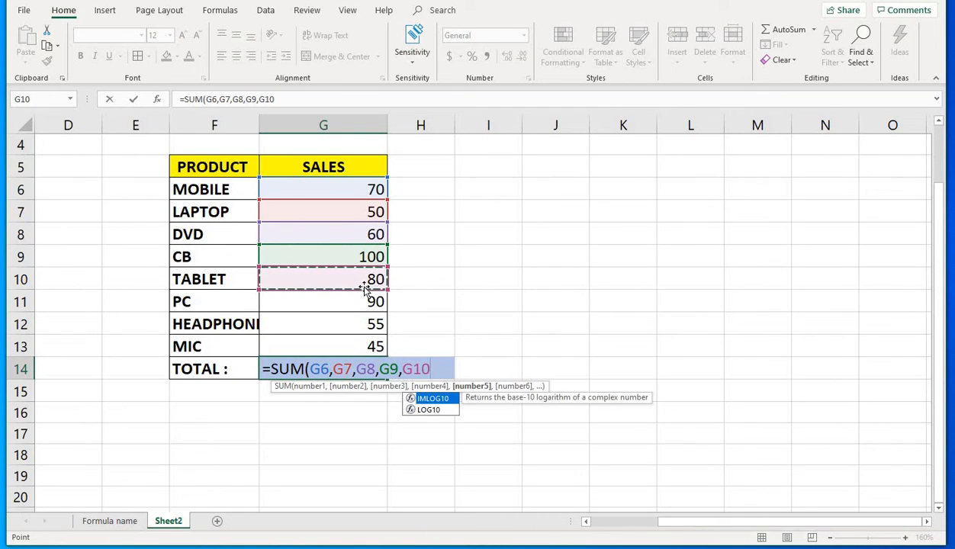
pyautogui.write(',')
pyautogui.click(364, 306)
pyautogui.write(',')
pyautogui.click(355, 326)
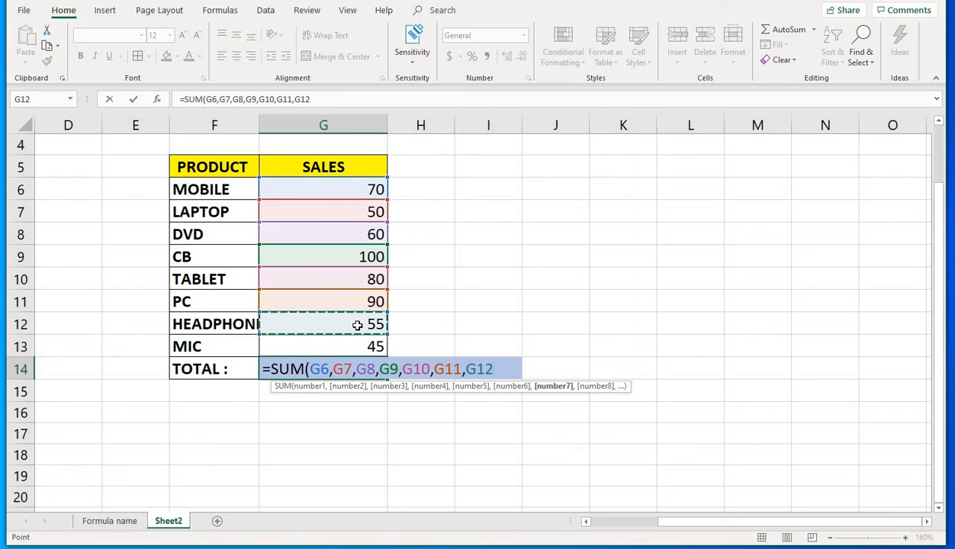
pyautogui.write(',')
pyautogui.click(361, 346)
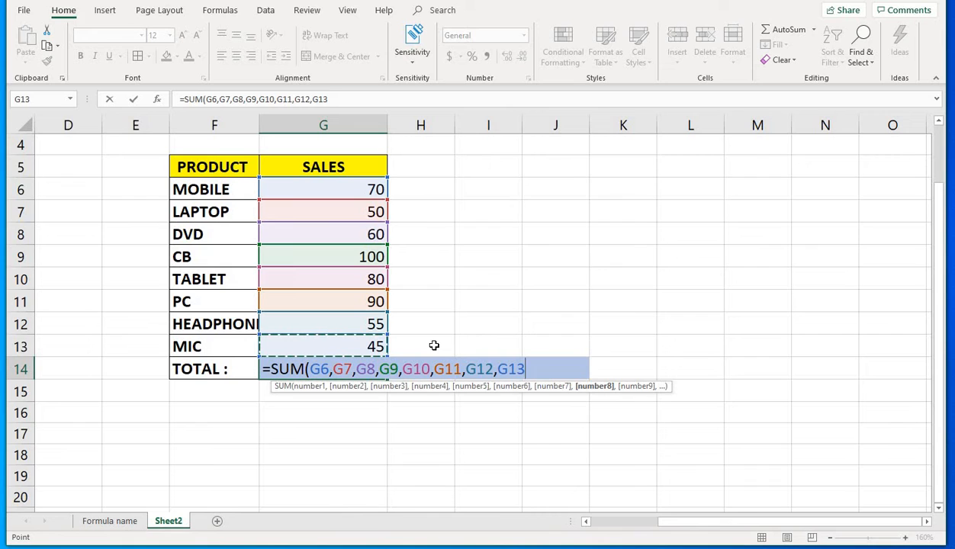
pyautogui.write(')')
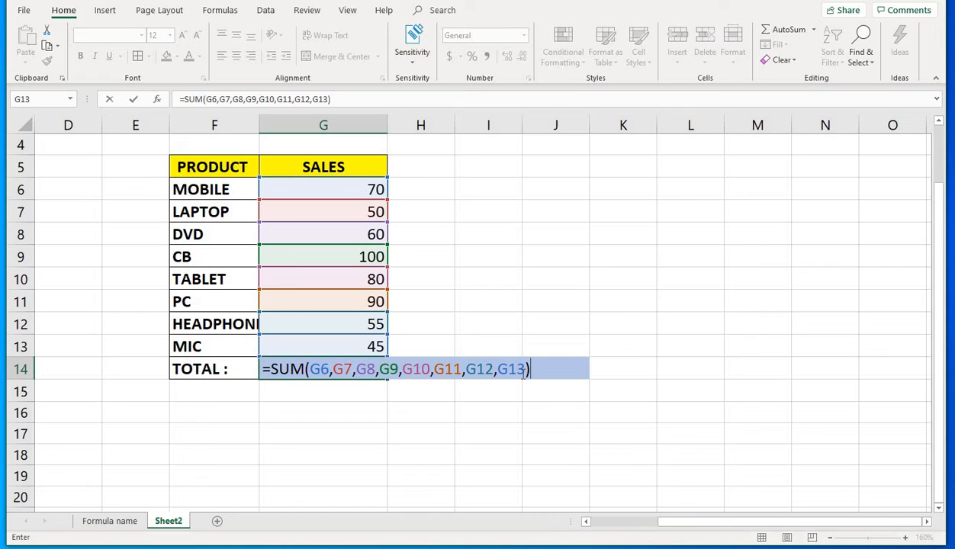
pyautogui.press('Return')
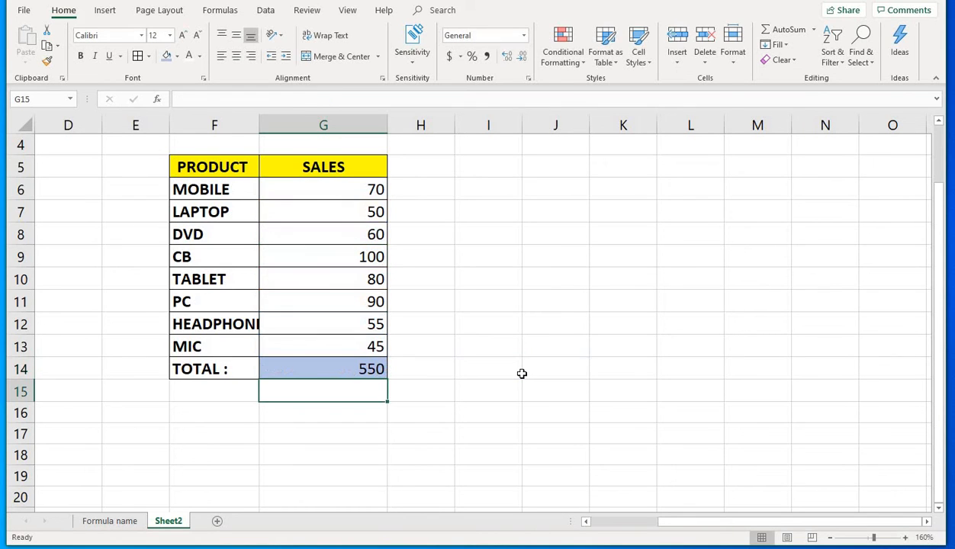
# Extend the SUM formula in G14 with the individual cells H6, H7, H8, H9, H10, H11, H12 and H13.
pyautogui.click(316, 368)
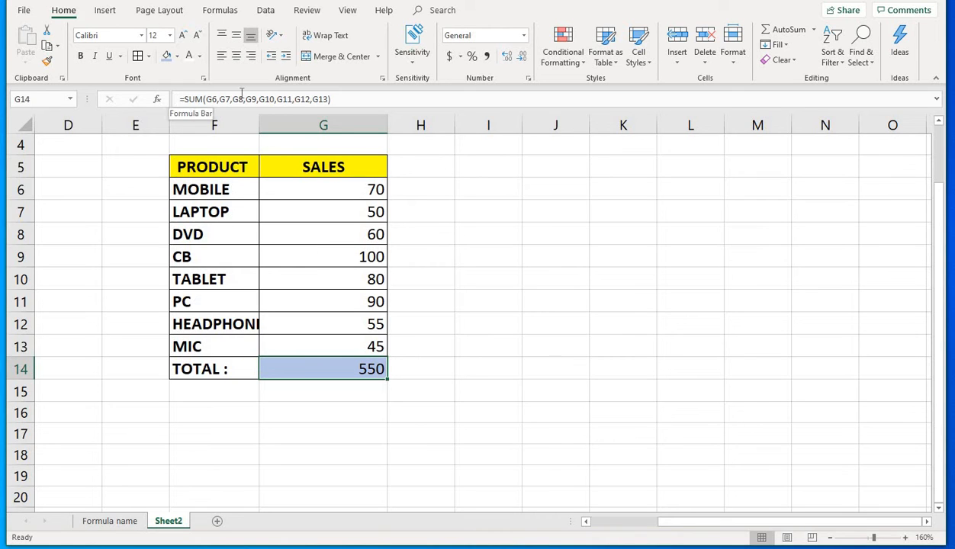
pyautogui.click(349, 99)
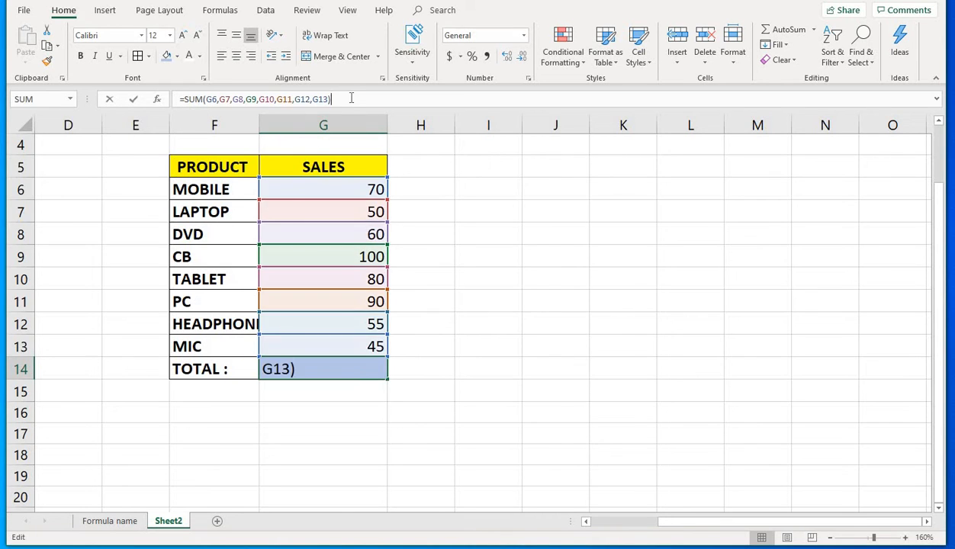
pyautogui.press('BackSpace')
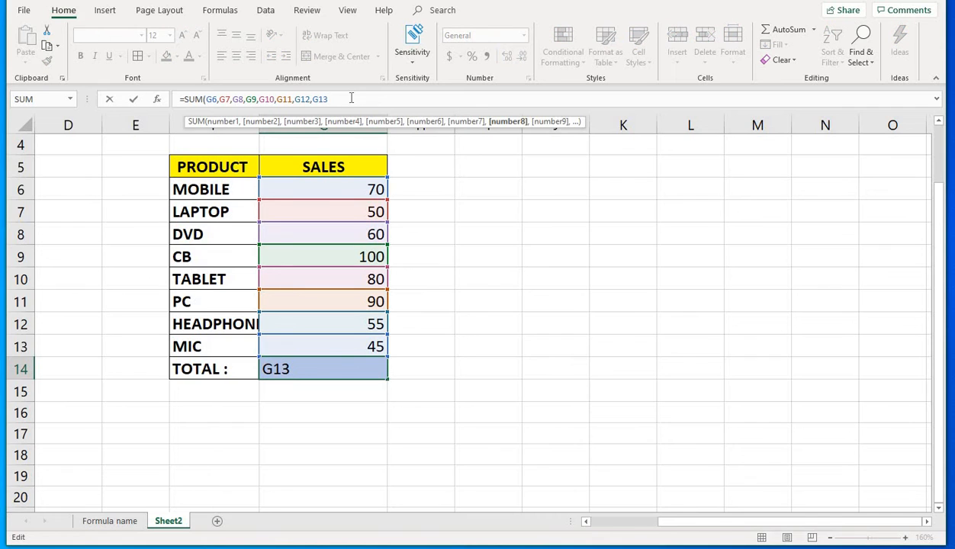
pyautogui.write(',')
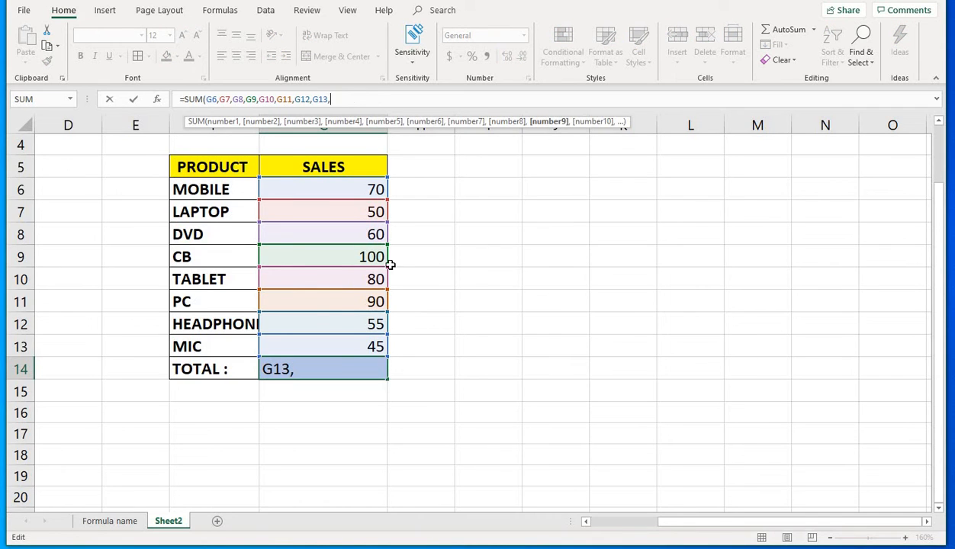
pyautogui.click(419, 196)
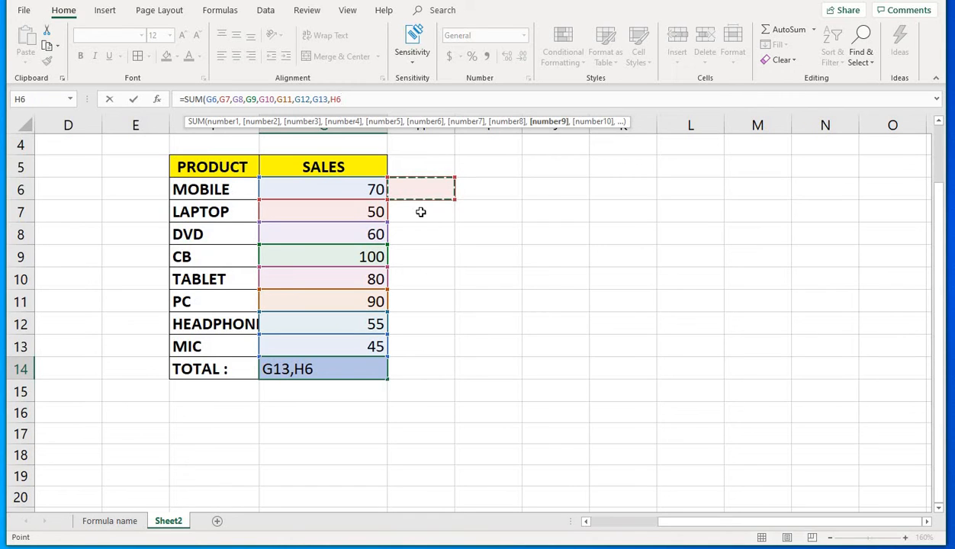
pyautogui.write(',')
pyautogui.click(422, 213)
pyautogui.write(',')
pyautogui.click(422, 234)
pyautogui.write(',')
pyautogui.click(424, 258)
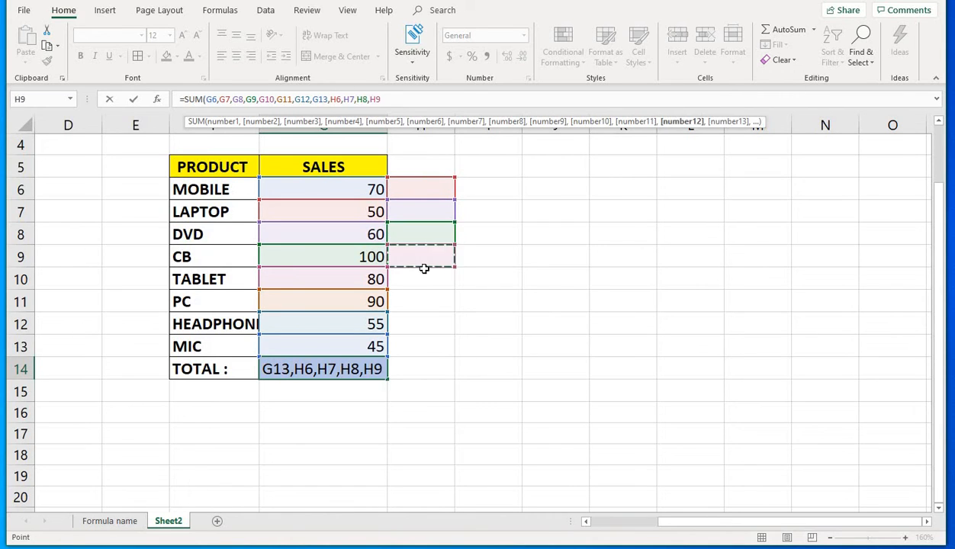
pyautogui.write(',')
pyautogui.click(427, 280)
pyautogui.write(',')
pyautogui.click(427, 303)
pyautogui.write(',')
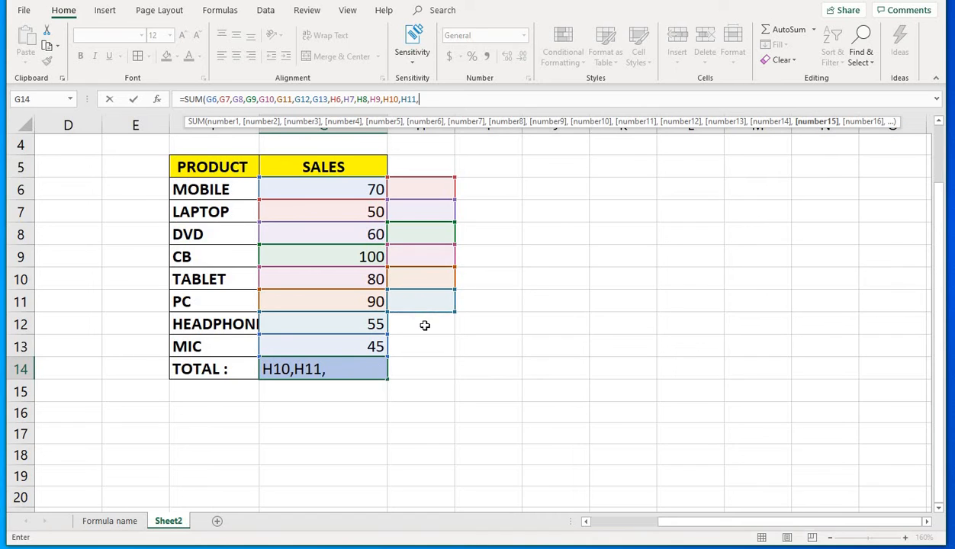
pyautogui.click(425, 325)
pyautogui.write(',')
pyautogui.click(419, 346)
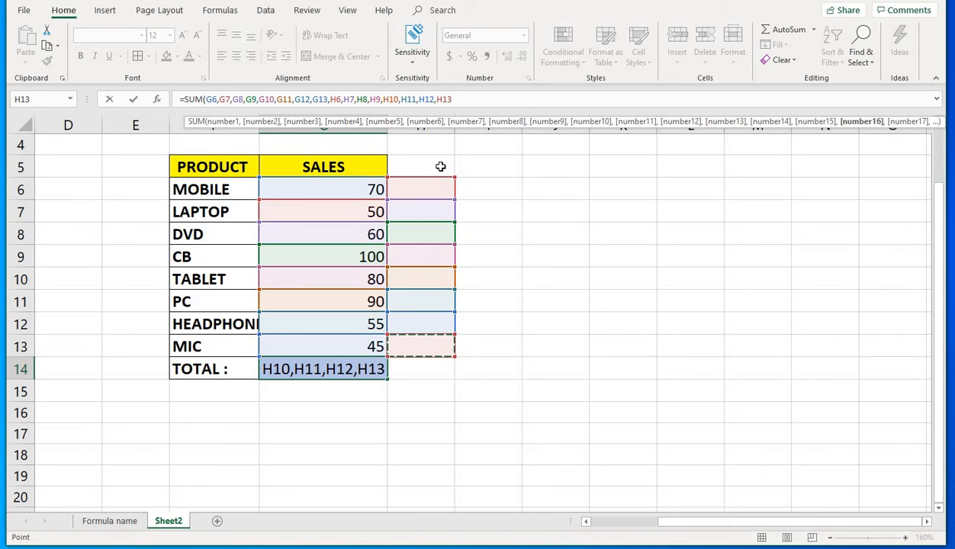
pyautogui.write(')')
pyautogui.press('Return')
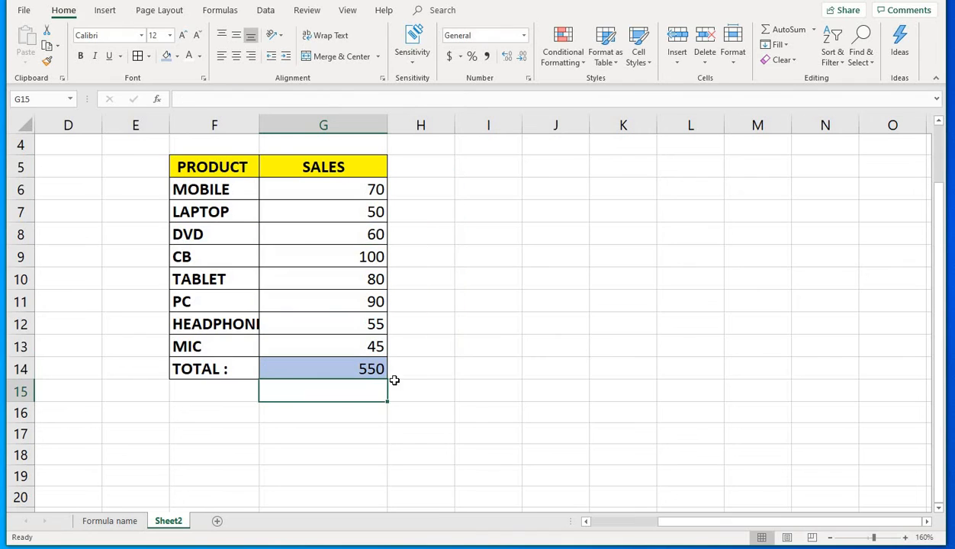
# Examine which cells in columns G and H the TOTAL formula in G14 references.
pyautogui.click(362, 370)
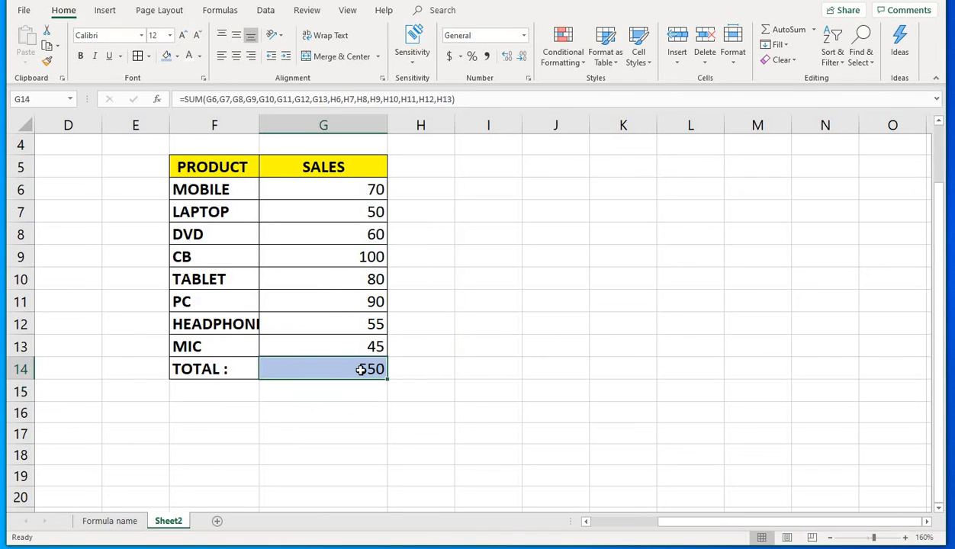
pyautogui.click(399, 195)
pyautogui.click(364, 366)
pyautogui.doubleClick(365, 362)
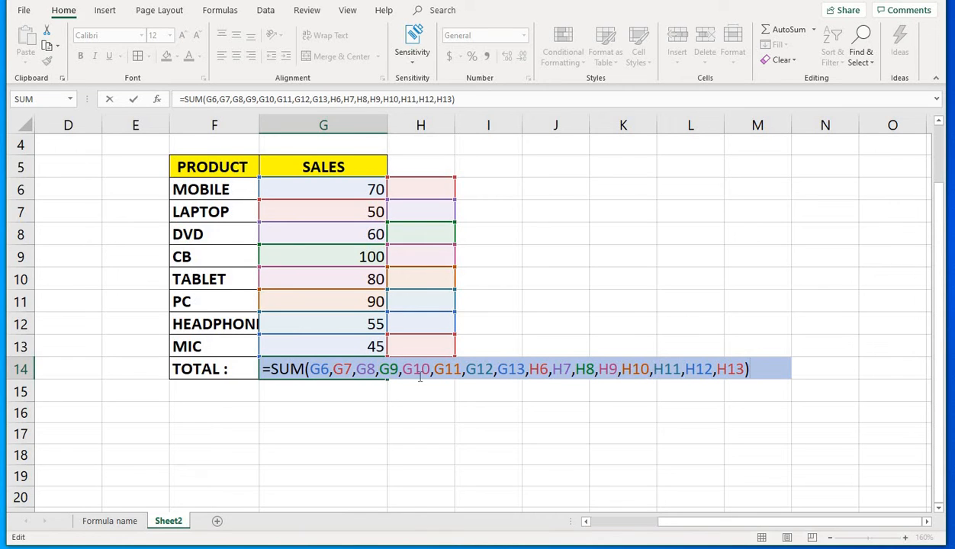
pyautogui.press('Return')
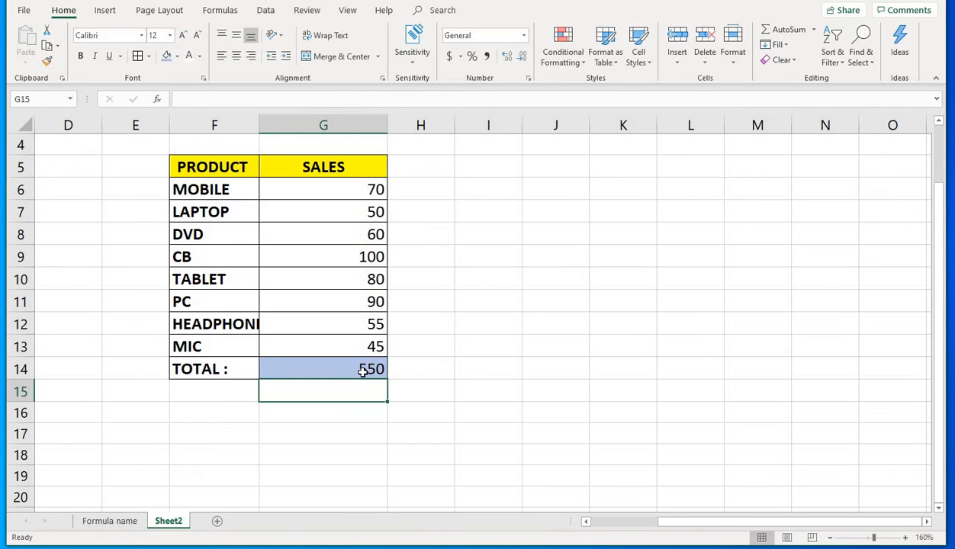
pyautogui.click(367, 377)
pyautogui.click(401, 186)
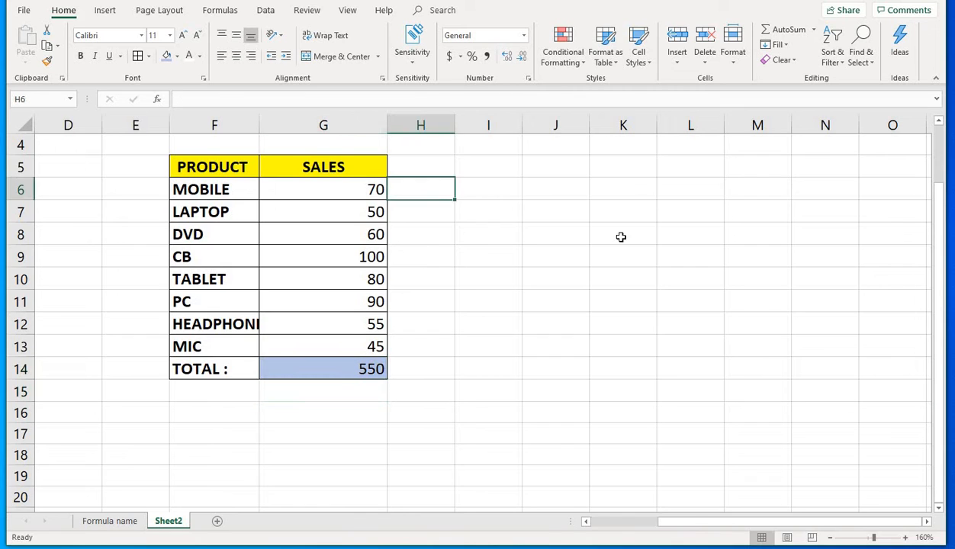
# Clear the sales values in G6 through G12, from MOBILE to HEADPHONE, one cell at a time.
pyautogui.press('Up')
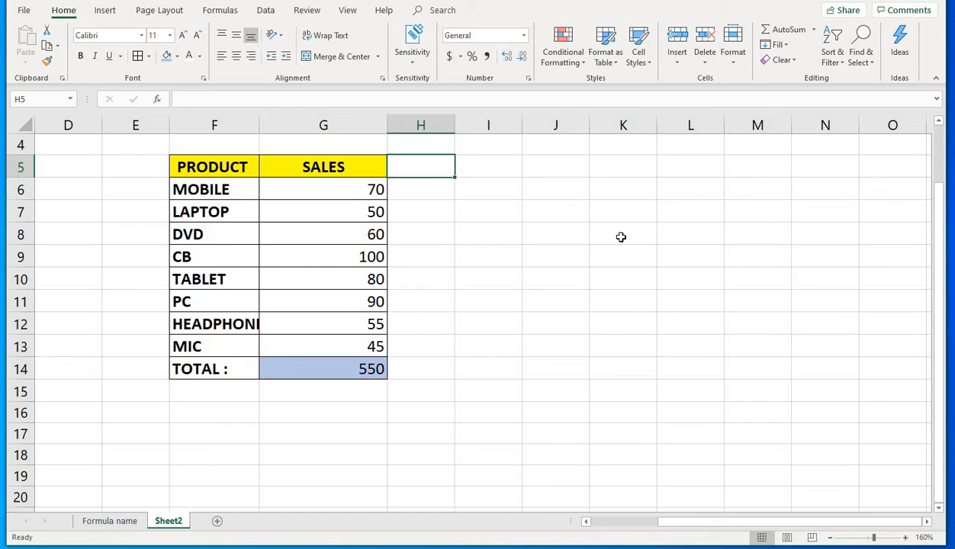
pyautogui.press('Down')
pyautogui.press('Left')
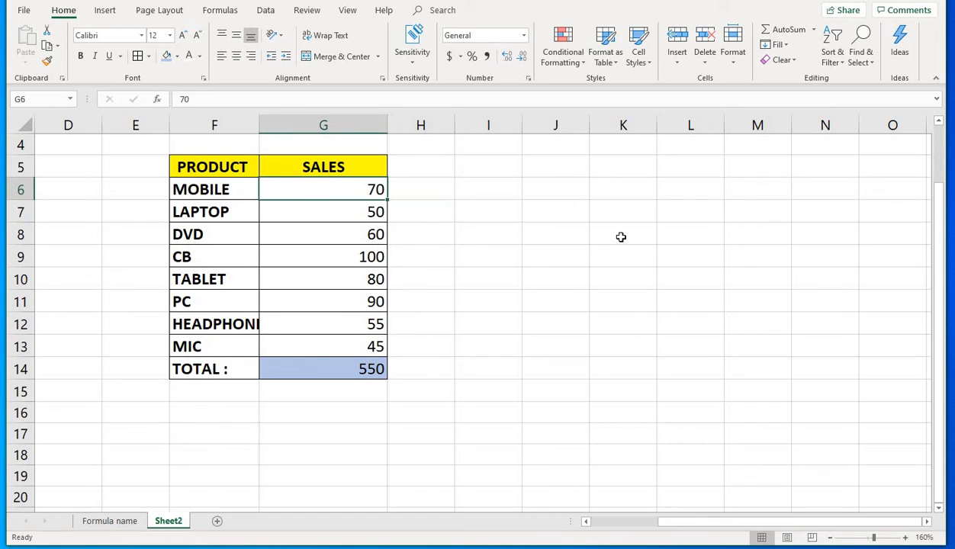
pyautogui.press('Down')
pyautogui.press('Delete')
pyautogui.press('Down')
pyautogui.press('Up')
pyautogui.press('Up')
pyautogui.press('Delete')
pyautogui.press('Down')
pyautogui.press('Down')
pyautogui.press('Delete')
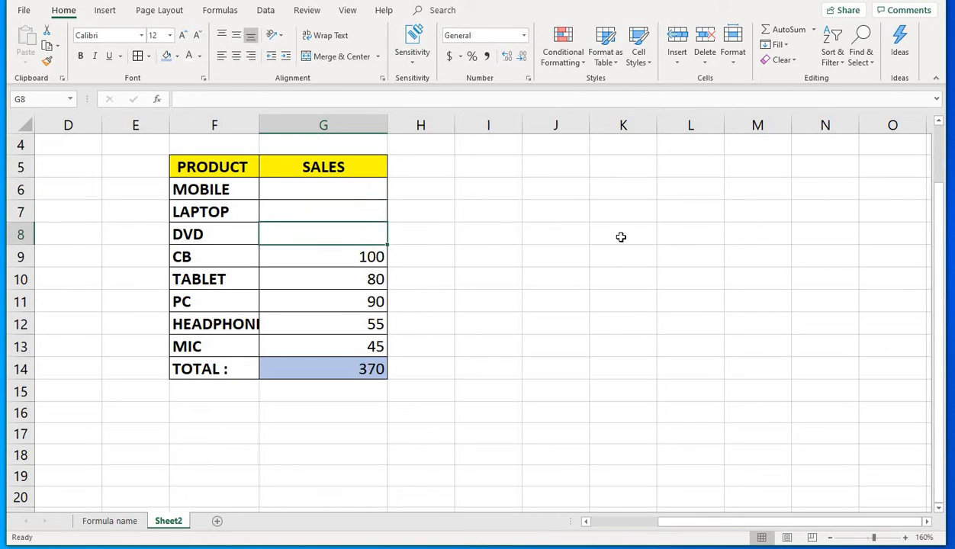
pyautogui.press('Down')
pyautogui.press('Delete')
pyautogui.press('Down')
pyautogui.press('Delete')
pyautogui.press('Down')
pyautogui.press('Delete')
pyautogui.press('Down')
pyautogui.press('Delete')
pyautogui.press('Down')
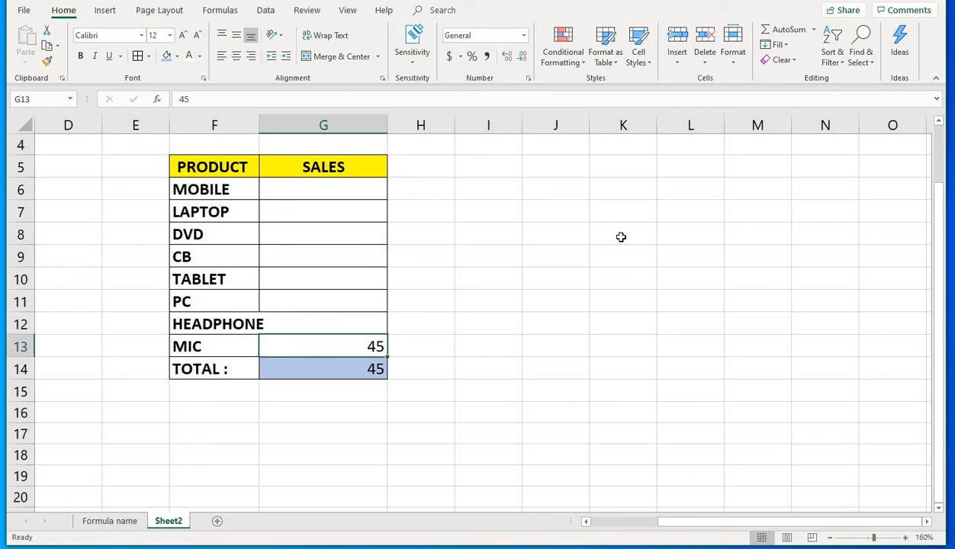
# Undo all the deletions of the sales values in G6 through G12.
pyautogui.hotkey('ctrl', 'z')
pyautogui.hotkey('ctrl', 'z')
pyautogui.hotkey('ctrl', 'z')
pyautogui.hotkey('ctrl', 'z')
pyautogui.hotkey('ctrl', 'z')
pyautogui.hotkey('ctrl', 'z')
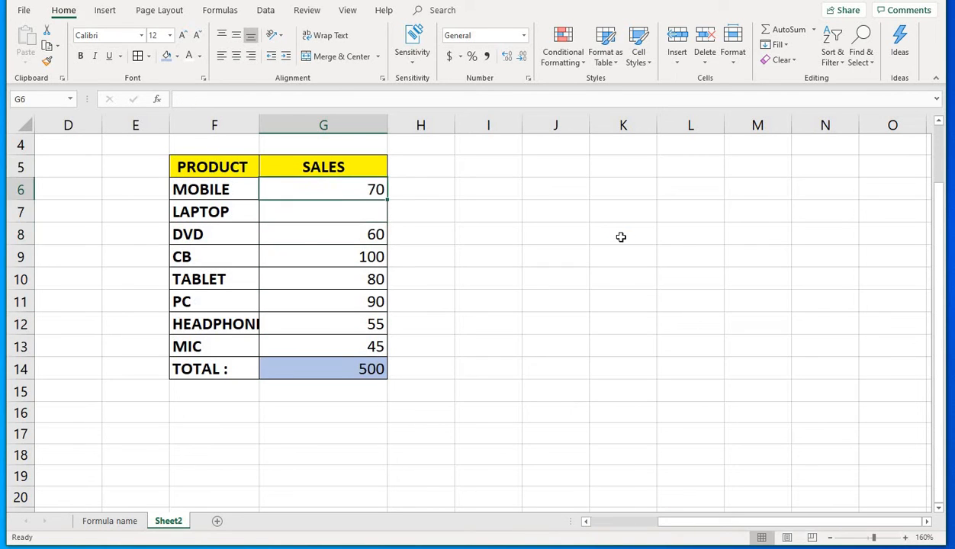
pyautogui.hotkey('ctrl', 'z')
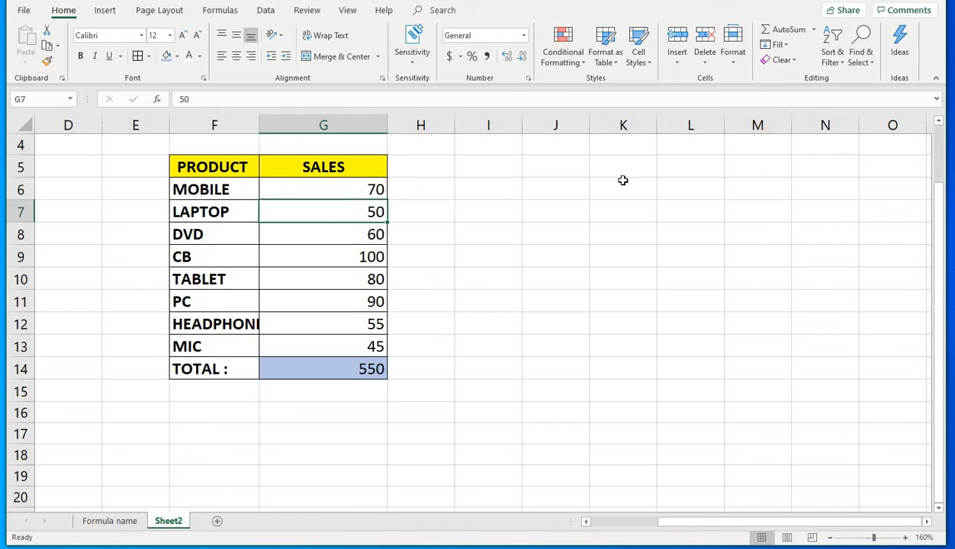
# Enter the values 87, 85, 45 and 65 in cells H6 through H9 beside the sales column.
pyautogui.click(444, 189)
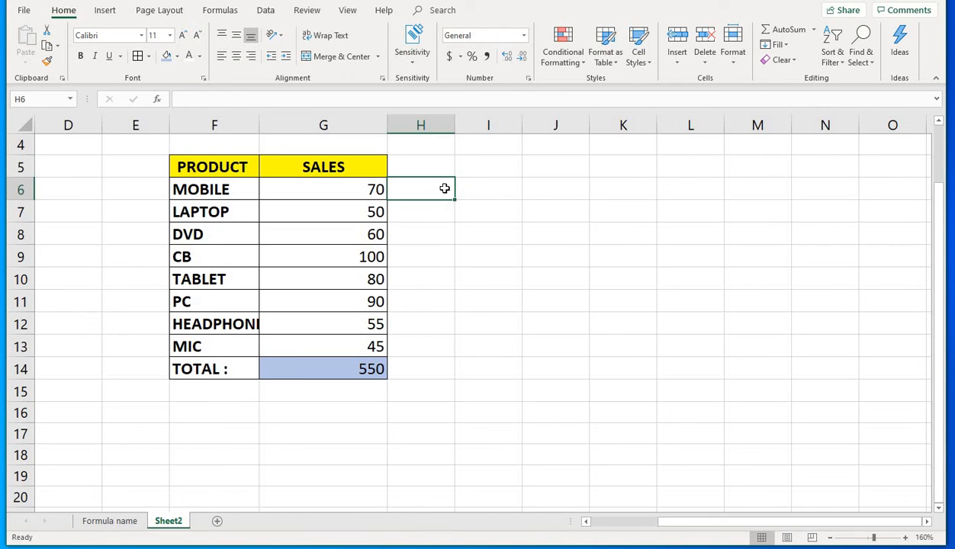
pyautogui.press('Up')
pyautogui.press('Left')
pyautogui.press('Right')
pyautogui.press('Down')
pyautogui.write('87')
pyautogui.press('Return')
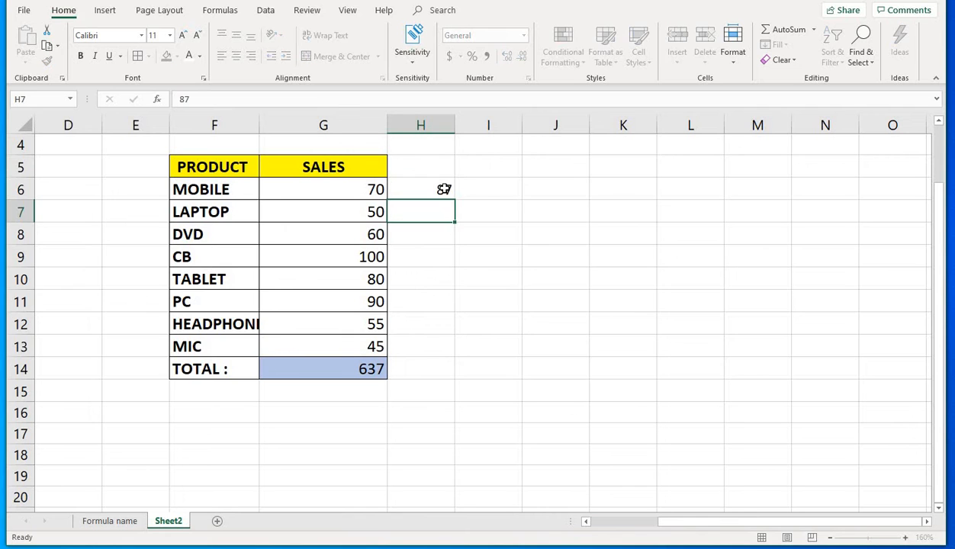
pyautogui.write('85')
pyautogui.press('Return')
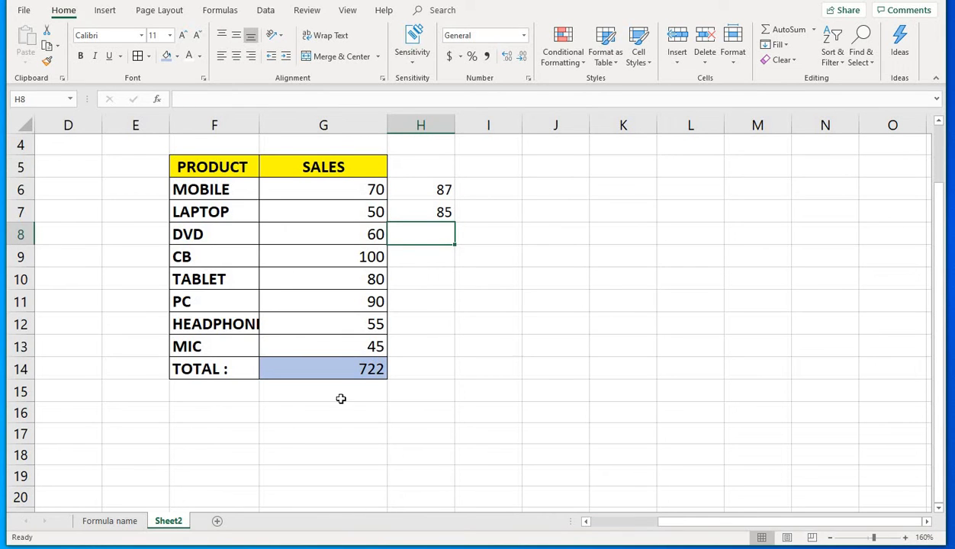
pyautogui.write('45')
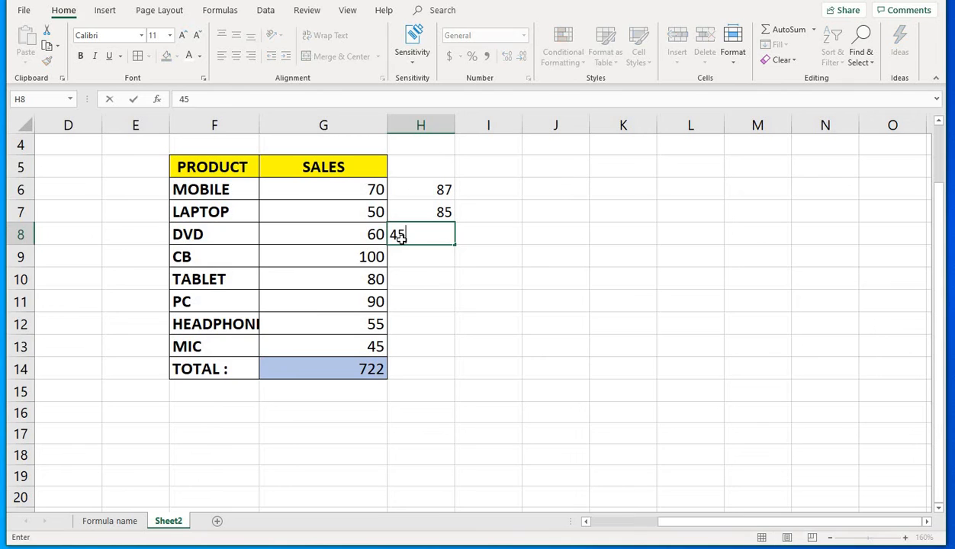
pyautogui.press('Return')
pyautogui.write('65')
pyautogui.press('Return')
# Enter the values 58, 65, 65 and 78 in cells H10 through H13.
pyautogui.write('58')
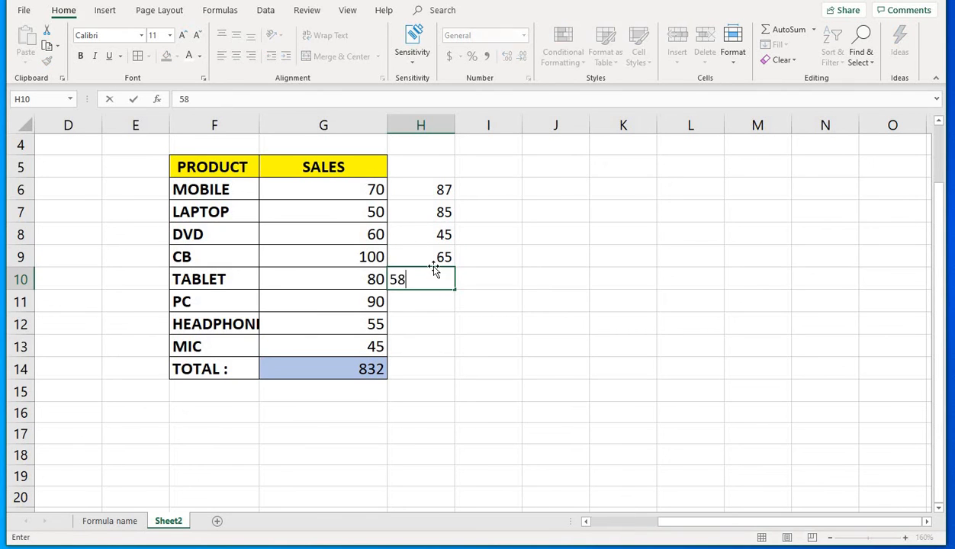
pyautogui.press('Return')
pyautogui.write('65')
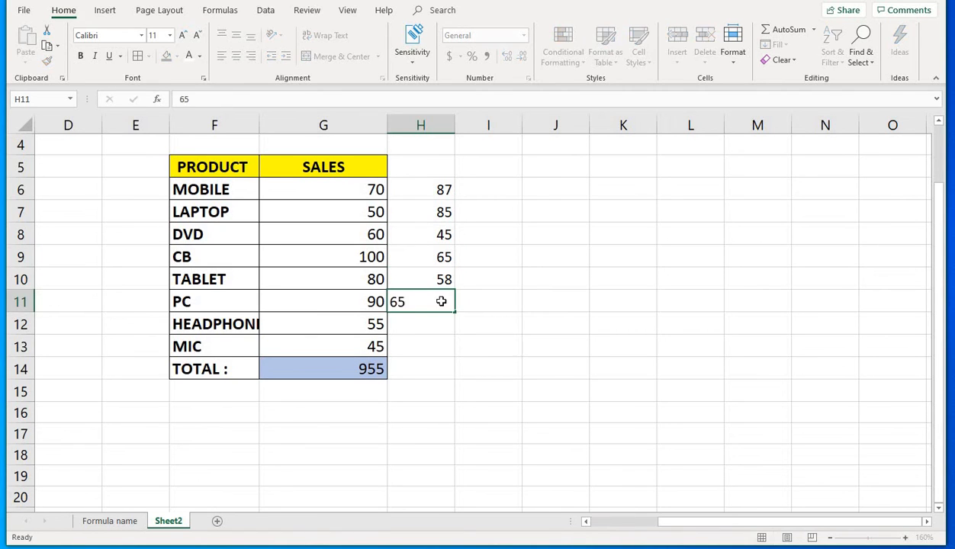
pyautogui.press('Return')
pyautogui.write('65')
pyautogui.press('Return')
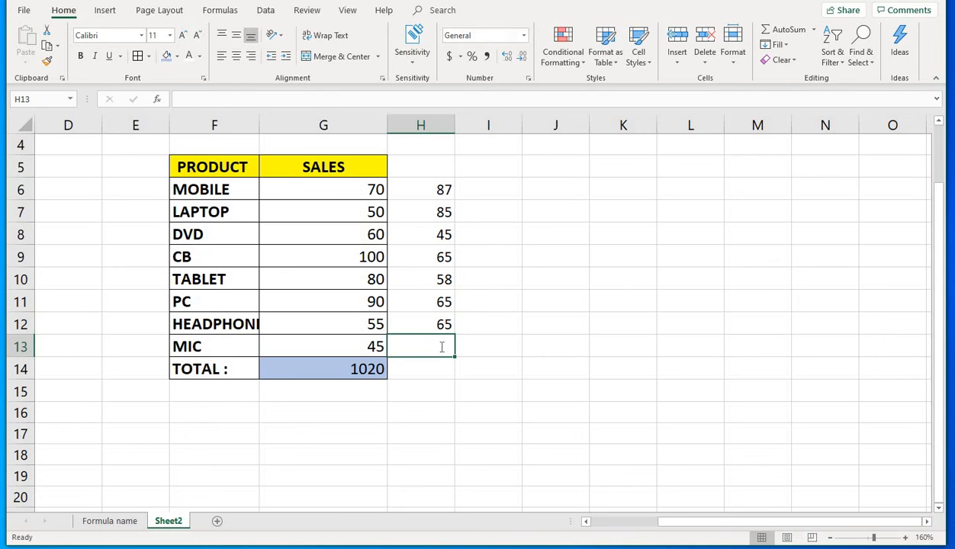
pyautogui.write('78')
pyautogui.press('Return')
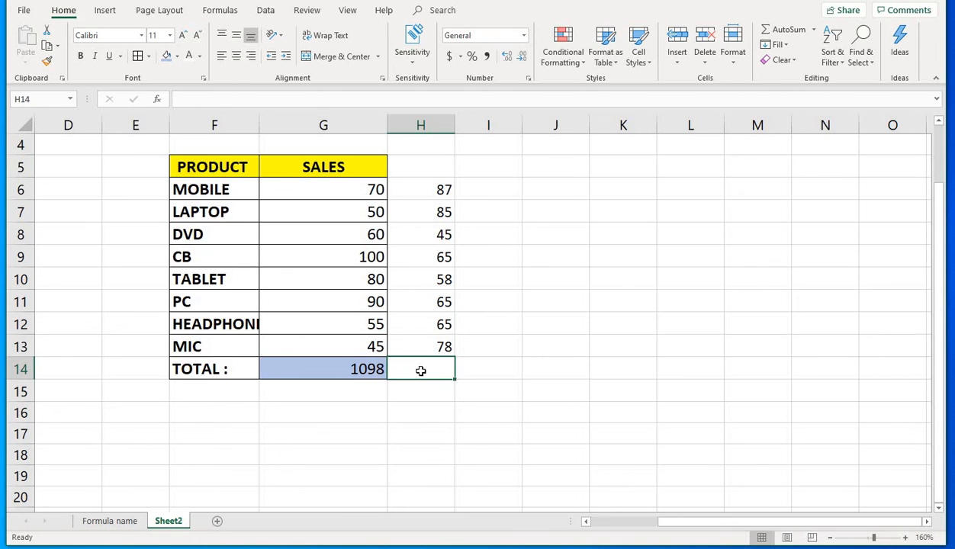
# Examine which cells in columns G and H the SUM formula in G14 adds up.
pyautogui.click(348, 370)
pyautogui.doubleClick(348, 370)
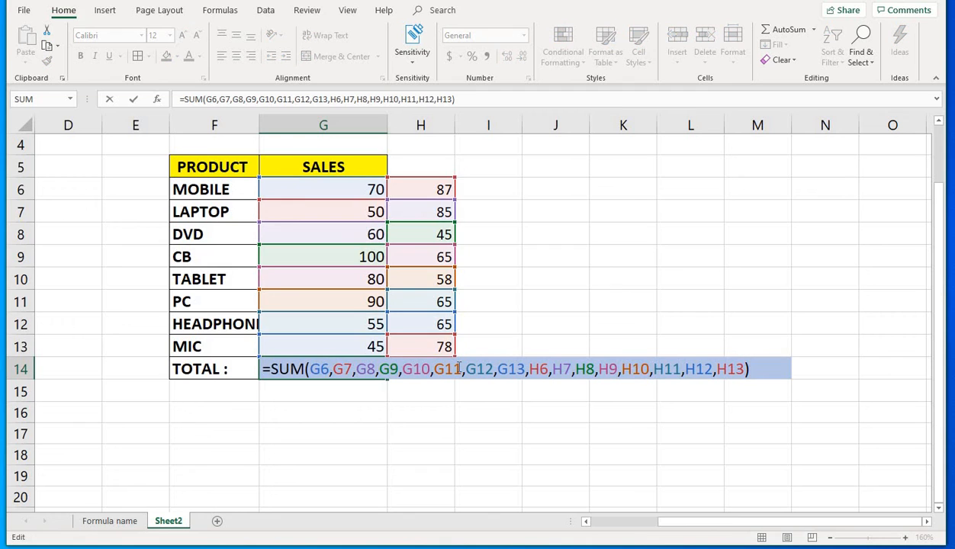
pyautogui.press('Return')
pyautogui.click(367, 368)
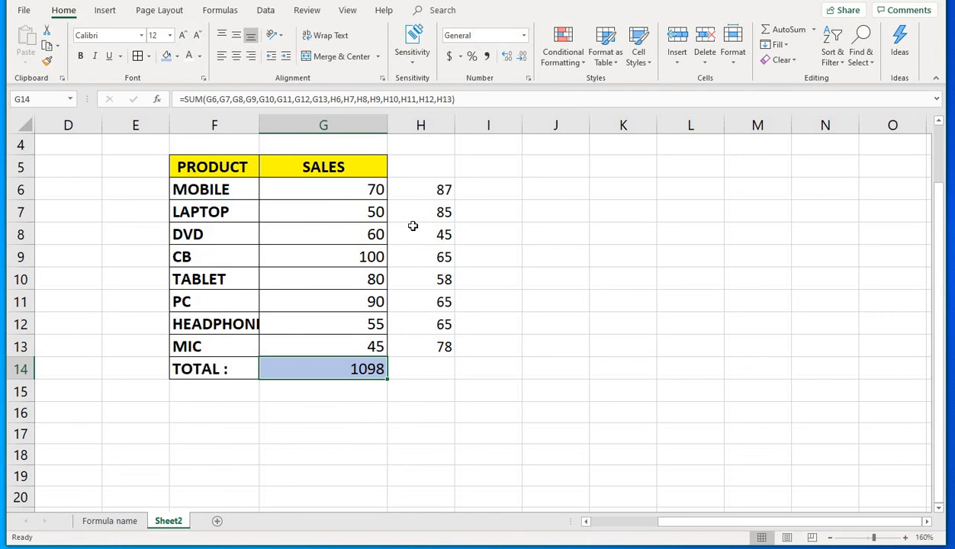
# Clear all values in the range G6:H13, leaving the TOTAL formula in place.
pyautogui.moveTo(348, 196); pyautogui.dragTo(440, 350)
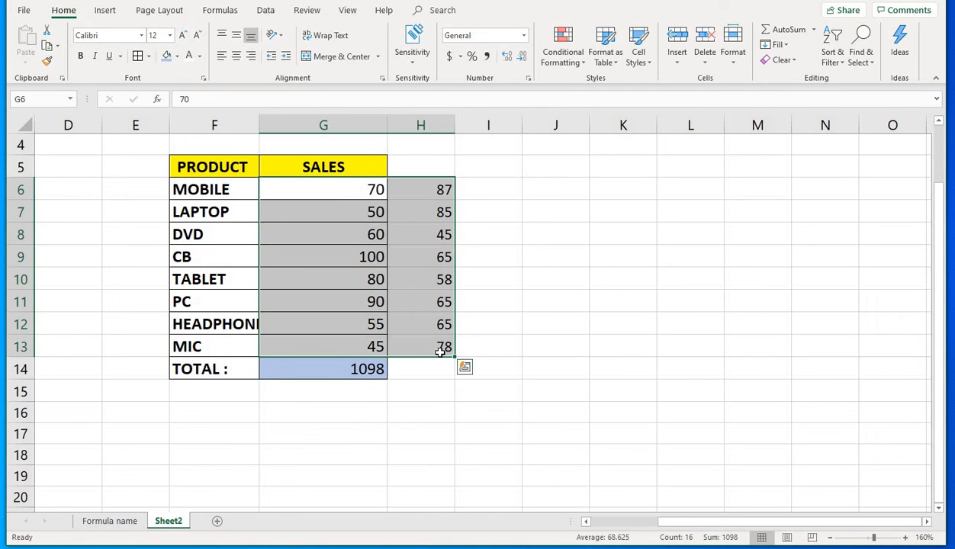
pyautogui.press('Delete')
pyautogui.click(322, 321)
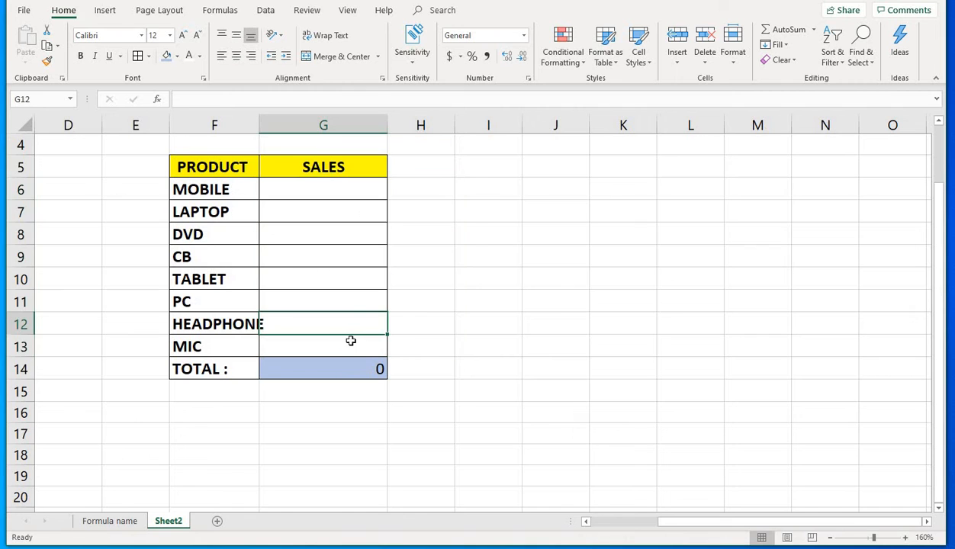
# Enter the sales values 78, 98, 85 and 78 for MOBILE, LAPTOP, DVD and CB in G6 through G9.
pyautogui.click(330, 184)
pyautogui.write('78')
pyautogui.press('Return')
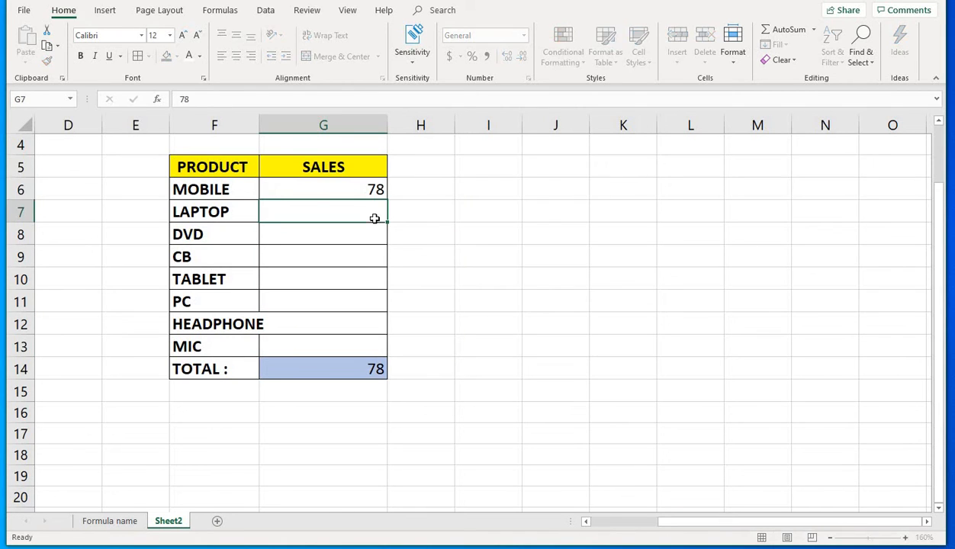
pyautogui.write('98')
pyautogui.press('Return')
pyautogui.write('85')
pyautogui.press('Return')
pyautogui.write('78')
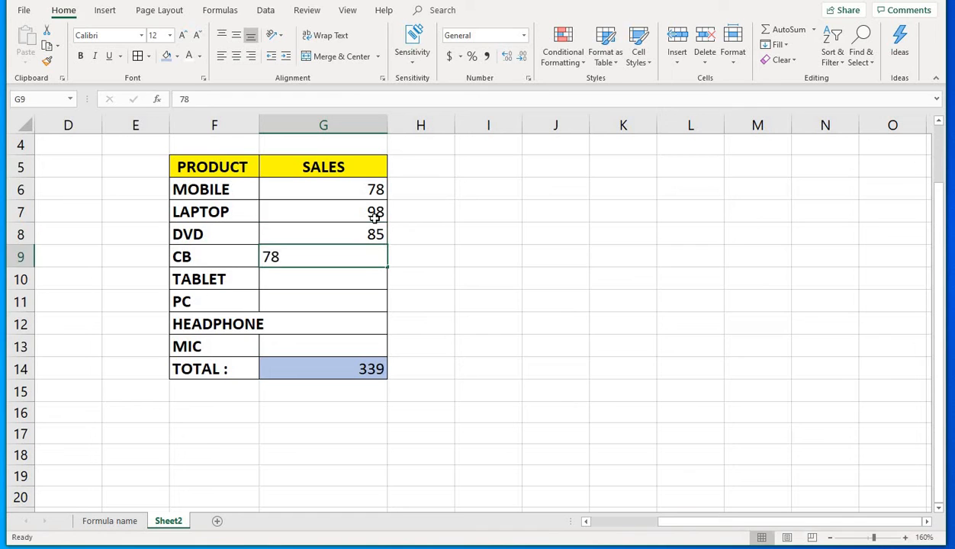
pyautogui.press('Return')
# Enter the sales values 95, 25, 54 and 45 for TABLET, PC, HEADPHONE and MIC in G10 through G13.
pyautogui.write('95')
pyautogui.hotkey('ctrl', 'Return')
pyautogui.press('Return')
pyautogui.write('25')
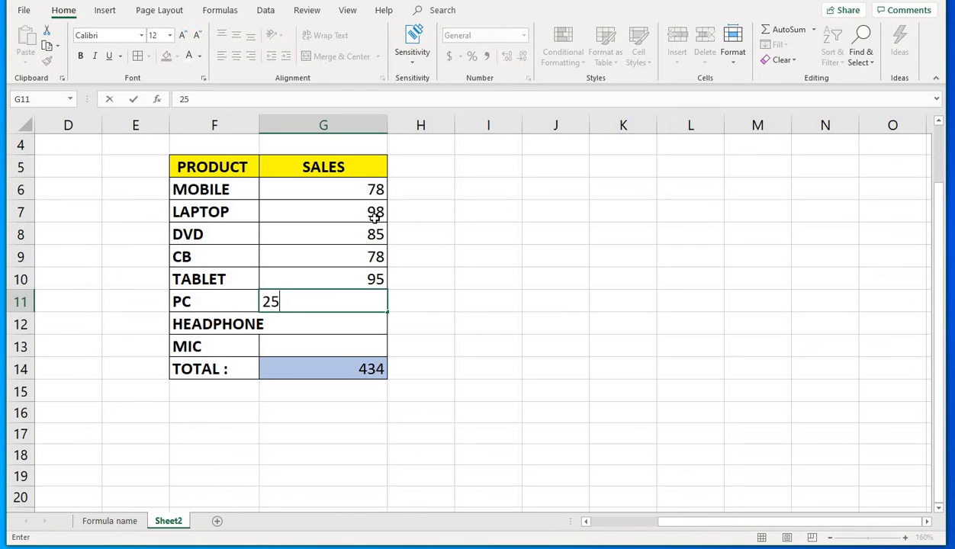
pyautogui.press('Return')
pyautogui.write('54')
pyautogui.press('Return')
pyautogui.write('45')
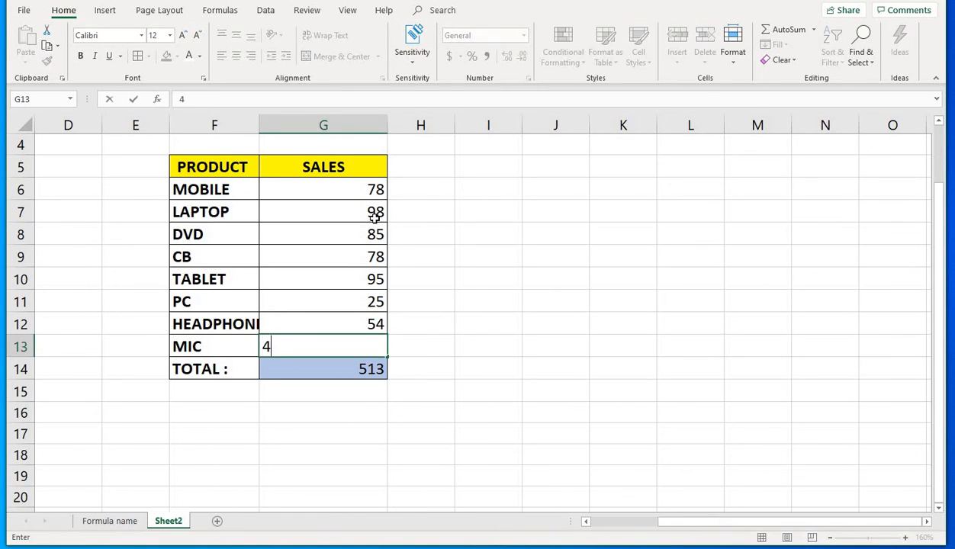
pyautogui.press('Return')
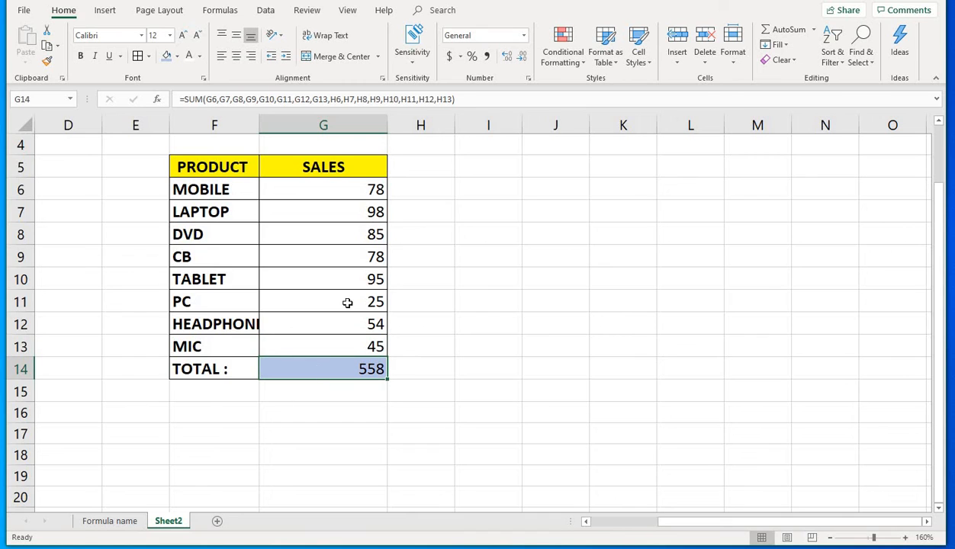
# Set the LAPTOP sales value in G7 to -98 and check the TOTAL in G14.
pyautogui.click(337, 195)
pyautogui.click(347, 215)
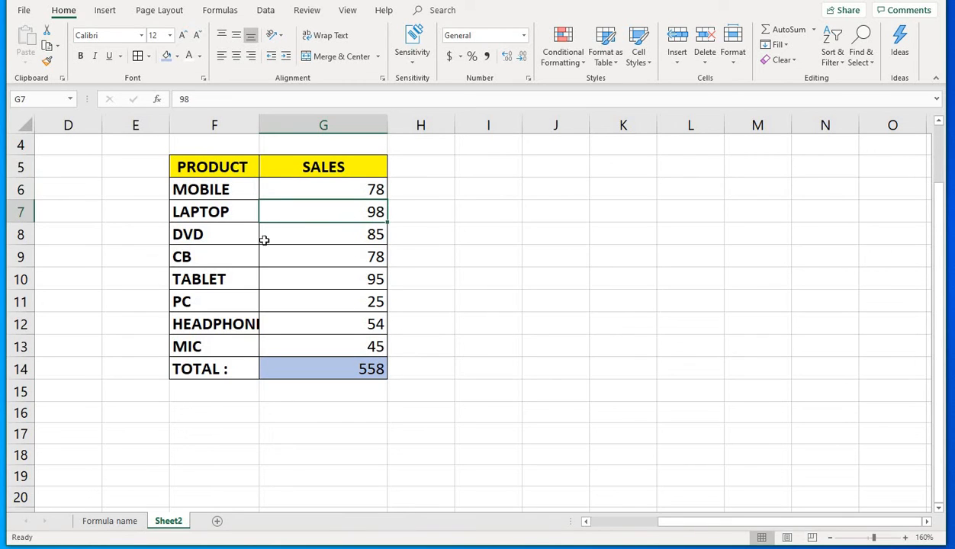
pyautogui.write('-98')
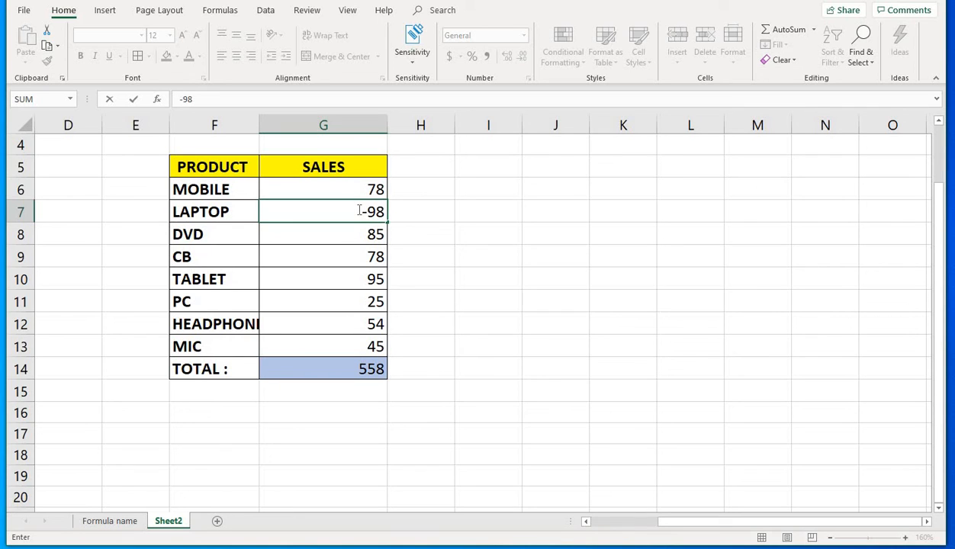
pyautogui.press('Return')
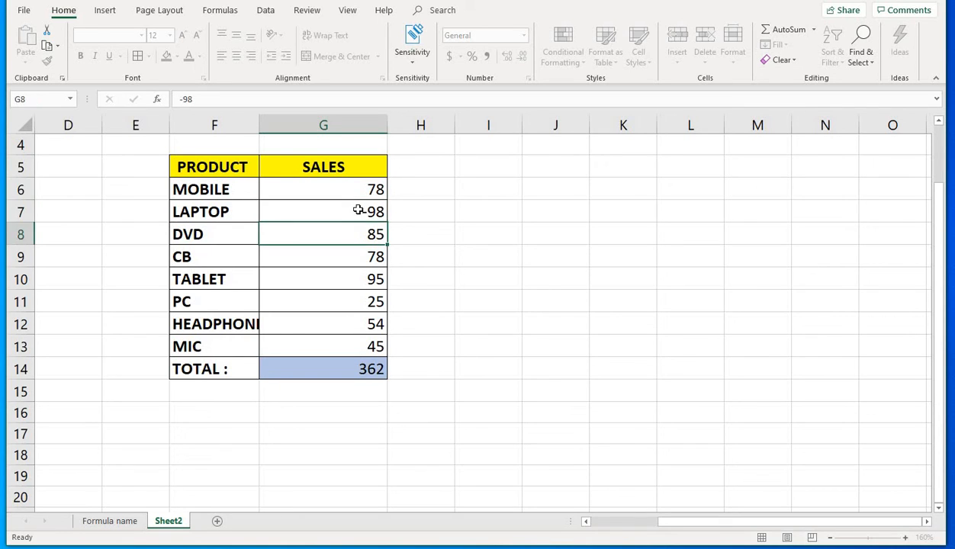
pyautogui.click(361, 357)
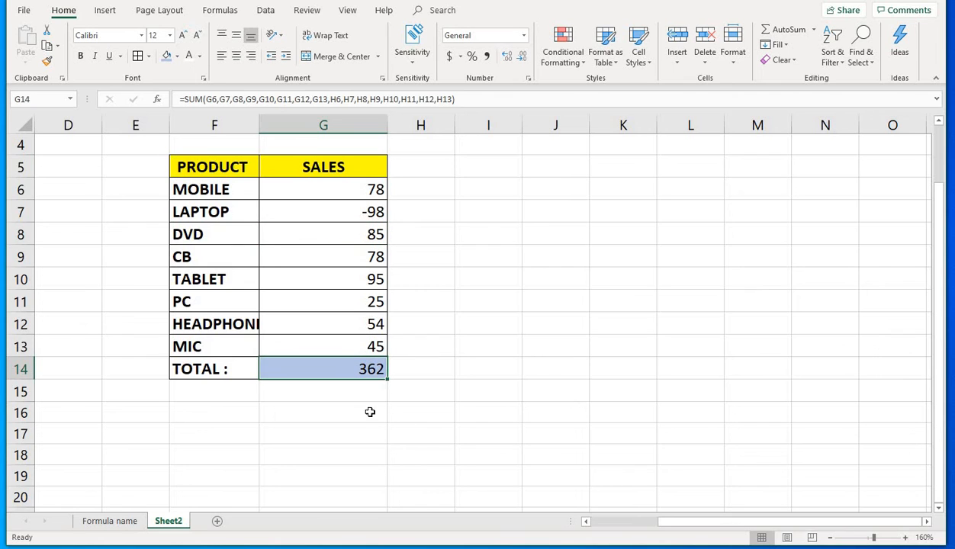
# Set the MOBILE sales value in G6 to -78 and check the TOTAL in G14.
pyautogui.click(346, 192)
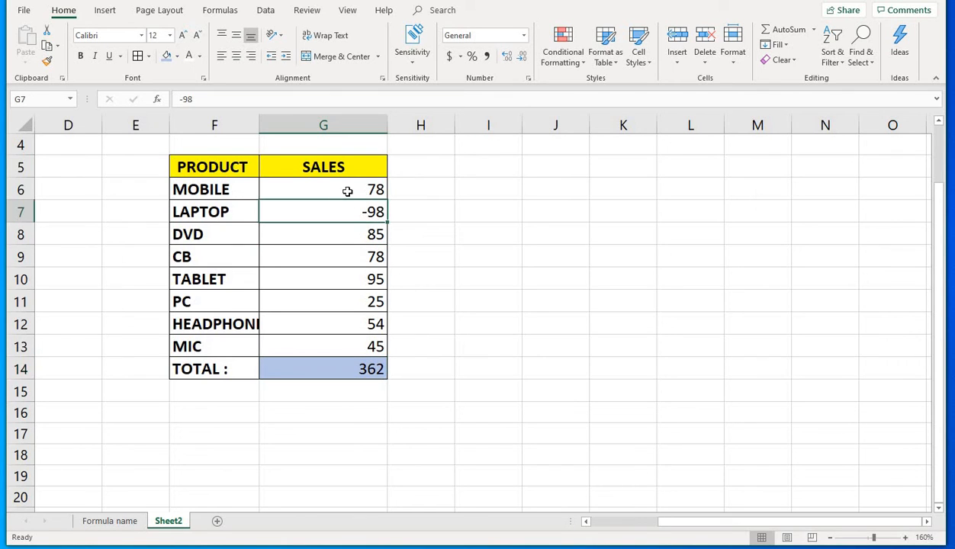
pyautogui.click(353, 345)
pyautogui.click(353, 197)
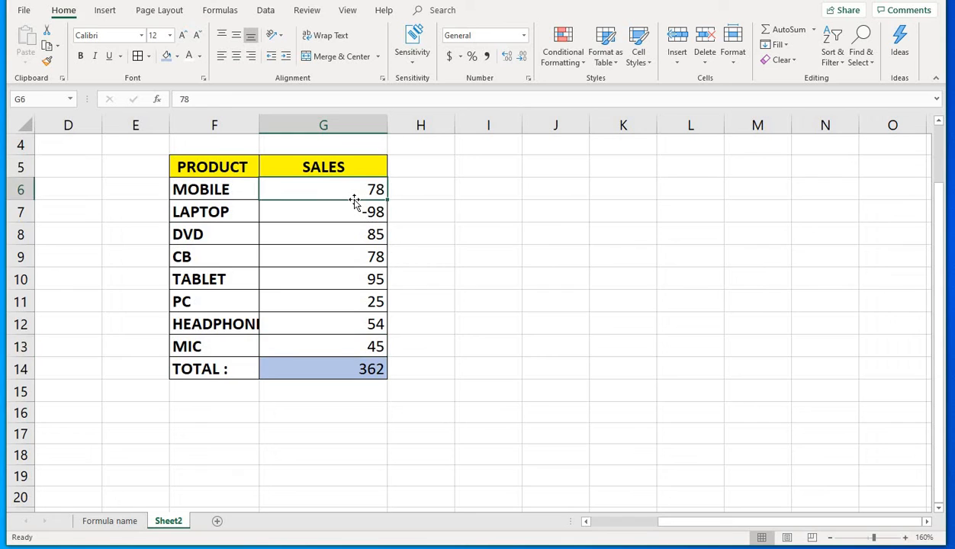
pyautogui.write('-78')
pyautogui.press('Return')
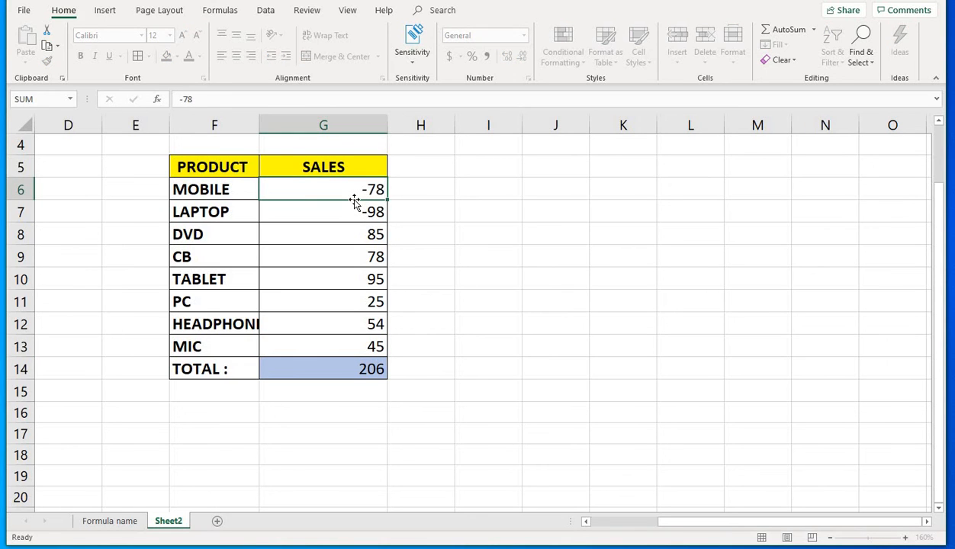
pyautogui.click(342, 386)
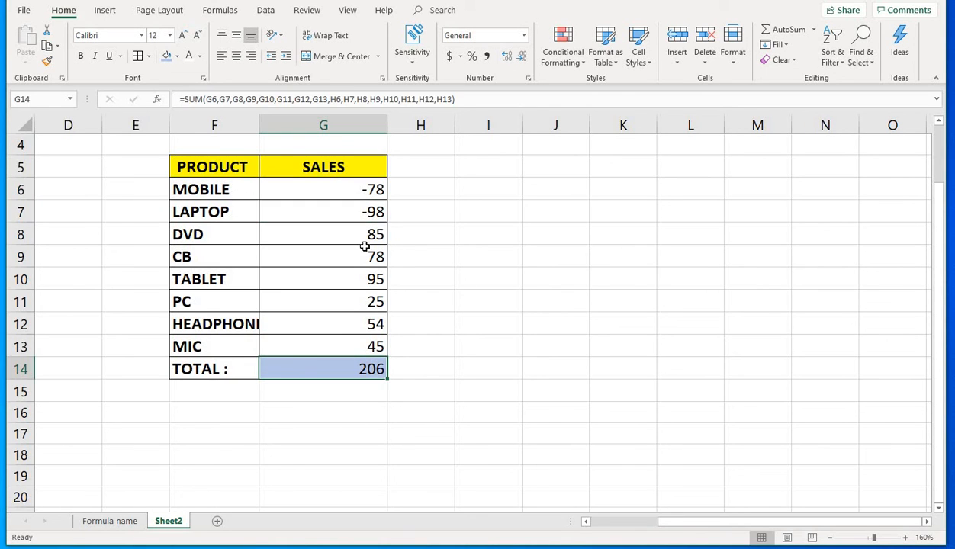
# Compare the sum of the positive sales in G8:G13 and the negative sales in G6:G7 with the TOTAL in G14.
pyautogui.moveTo(367, 250); pyautogui.dragTo(369, 346)
pyautogui.click(338, 272)
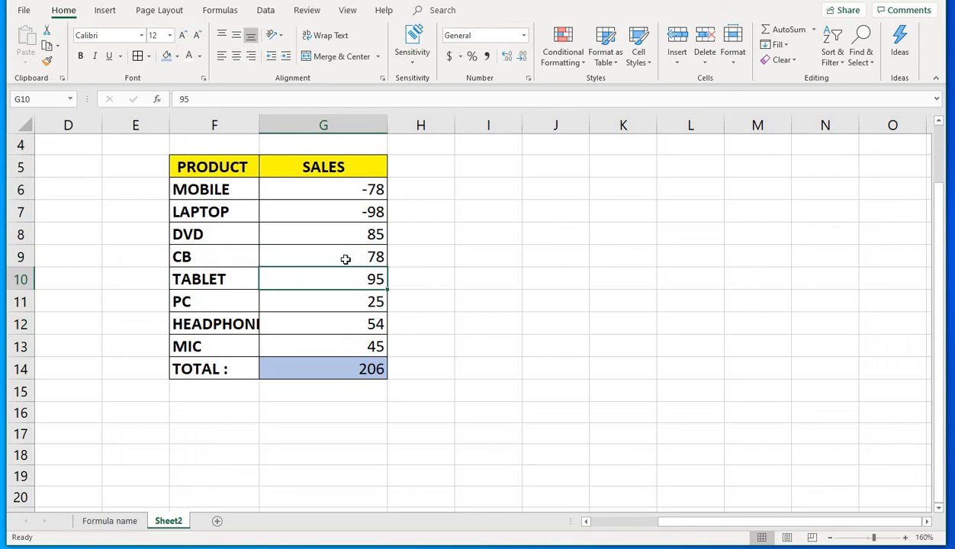
pyautogui.moveTo(341, 255); pyautogui.dragTo(351, 336)
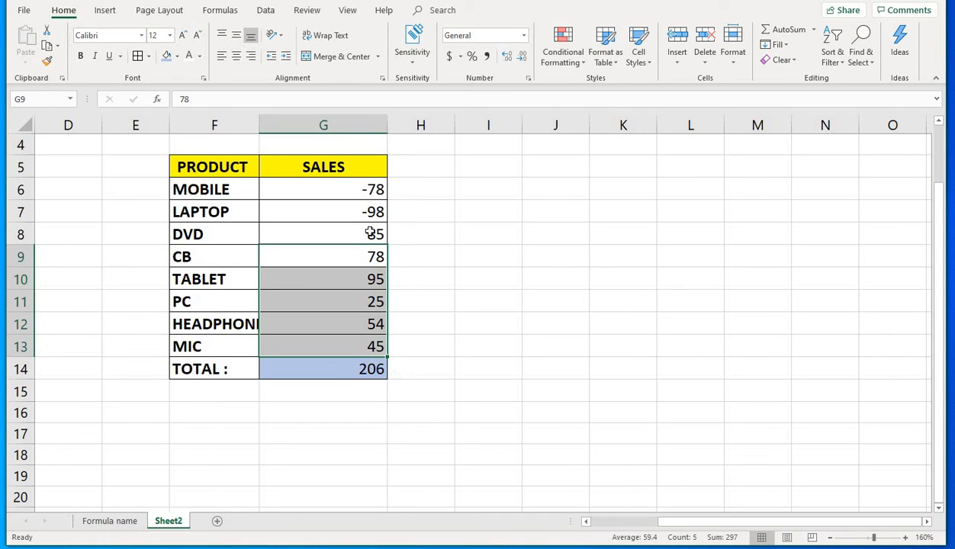
pyautogui.moveTo(363, 231); pyautogui.dragTo(363, 280)
pyautogui.moveTo(362, 367); pyautogui.dragTo(359, 348)
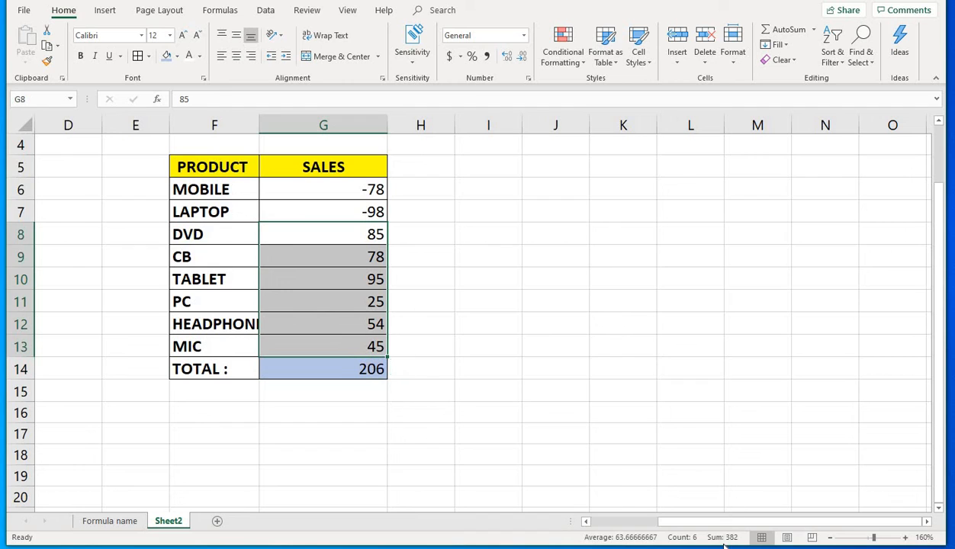
pyautogui.moveTo(320, 189); pyautogui.dragTo(330, 212)
pyautogui.click(365, 374)
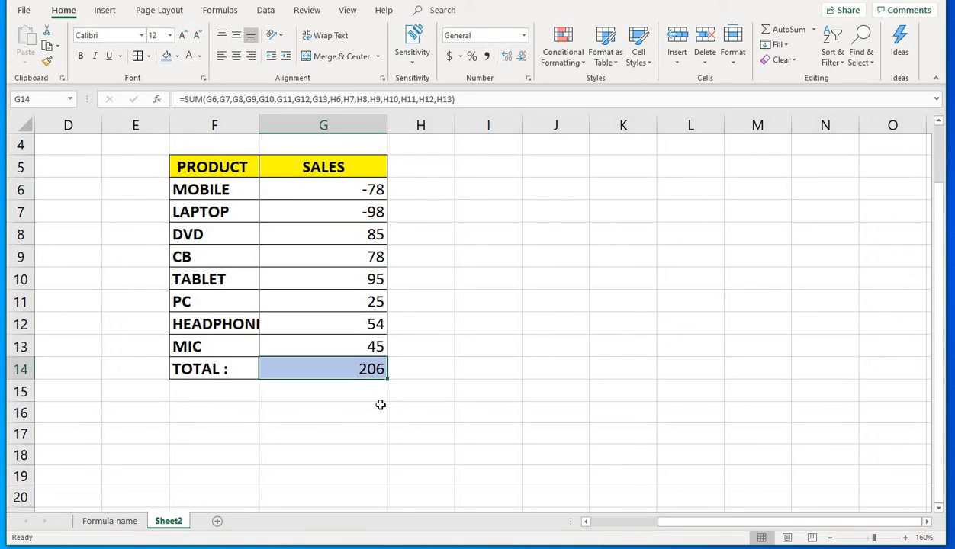
pyautogui.moveTo(366, 397); pyautogui.dragTo(356, 360)
pyautogui.click(356, 360)
pyautogui.click(357, 259)
pyautogui.click(347, 192)
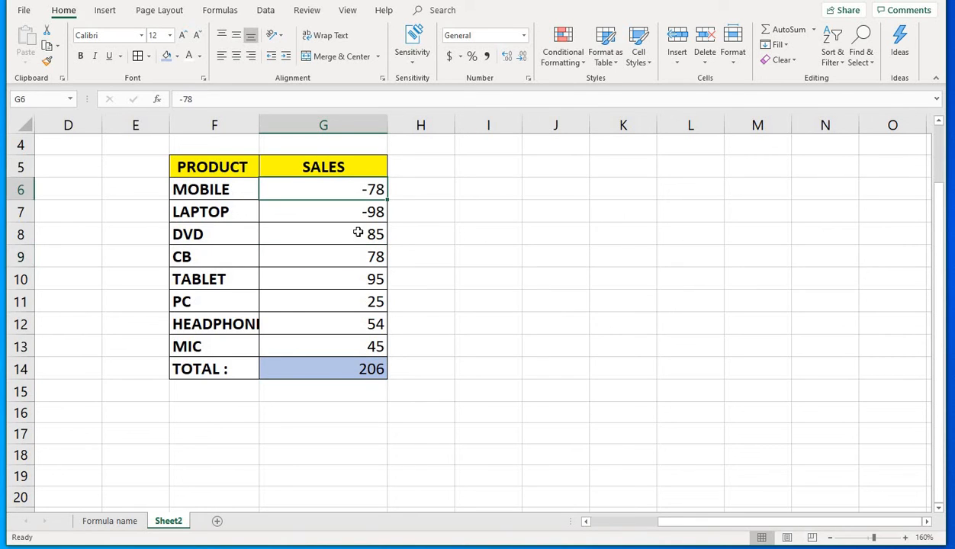
# Return to the Formula name sheet and select the DROPDOWN LIST entry, number 2 in the formula list.
pyautogui.click(109, 522)
pyautogui.click(257, 202)
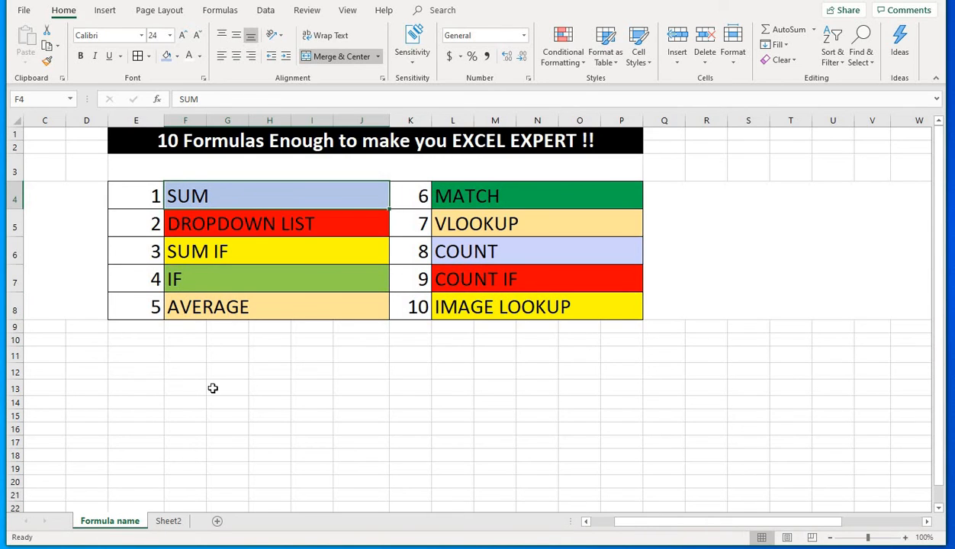
pyautogui.click(194, 229)
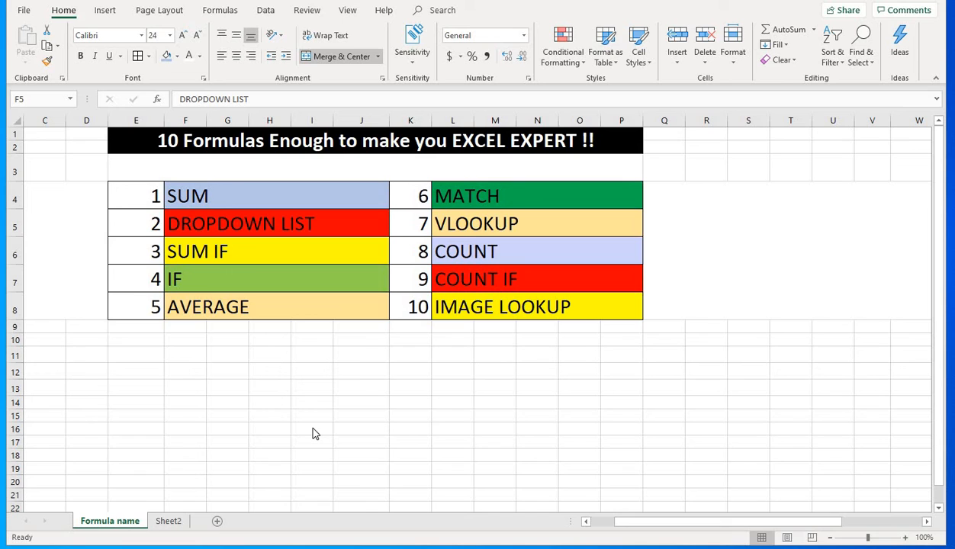
pyautogui.click(224, 228)
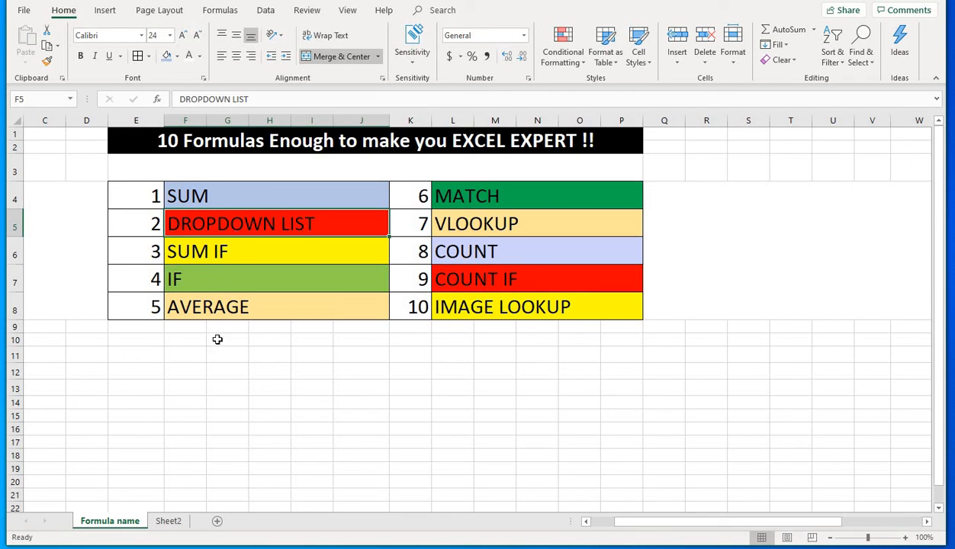
pyautogui.click(224, 366)
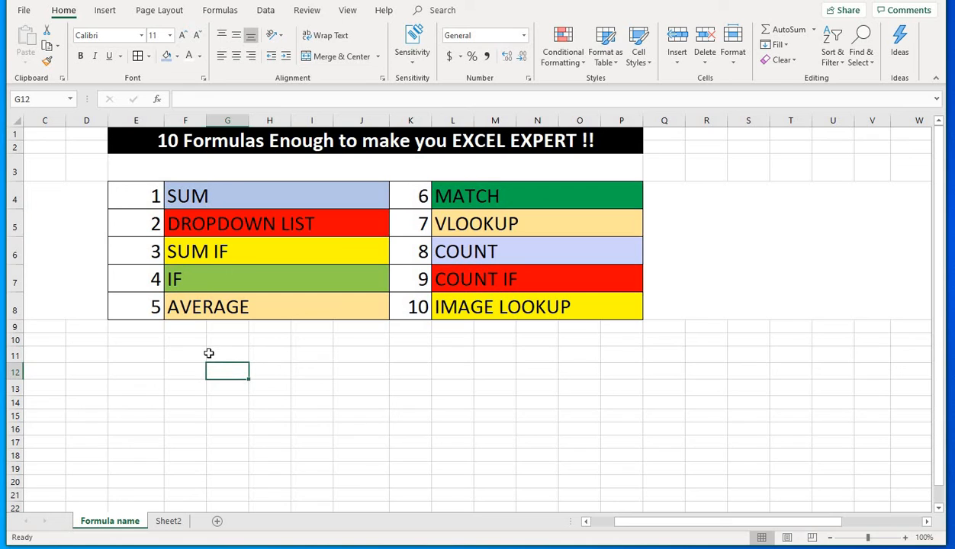
pyautogui.click(207, 225)
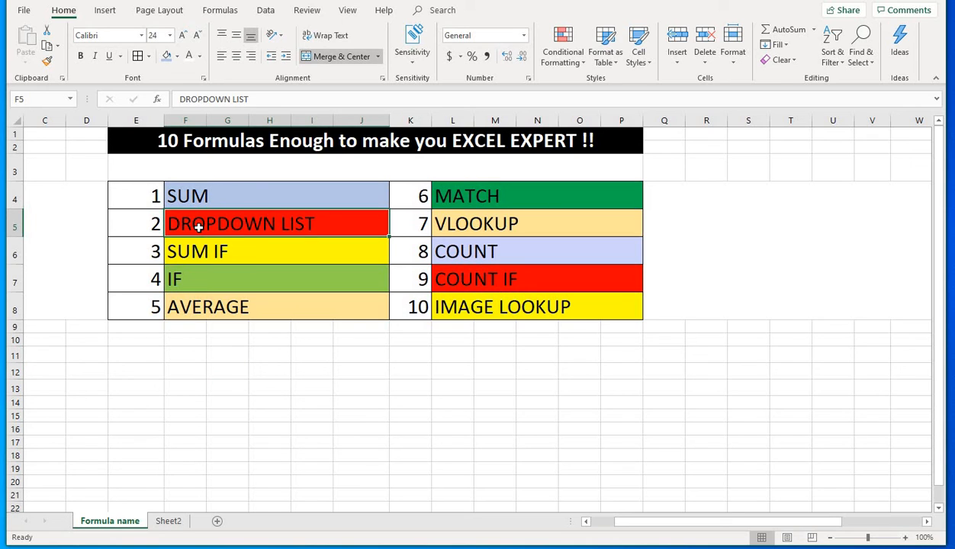
# Enter the heading PRODUCT NAME in I4 and MOBILE below it in I5 on Sheet2.
pyautogui.click(169, 522)
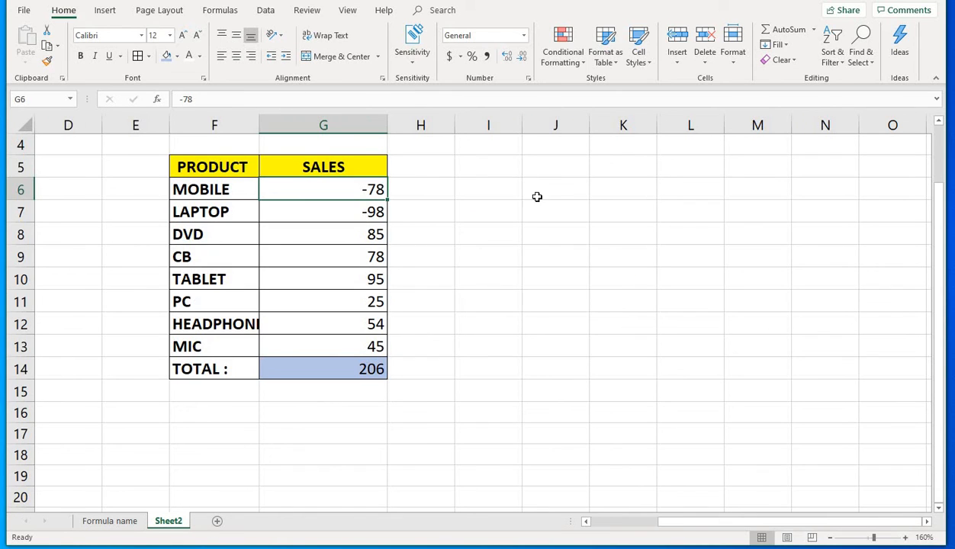
pyautogui.click(510, 190)
pyautogui.click(519, 170)
pyautogui.click(537, 173)
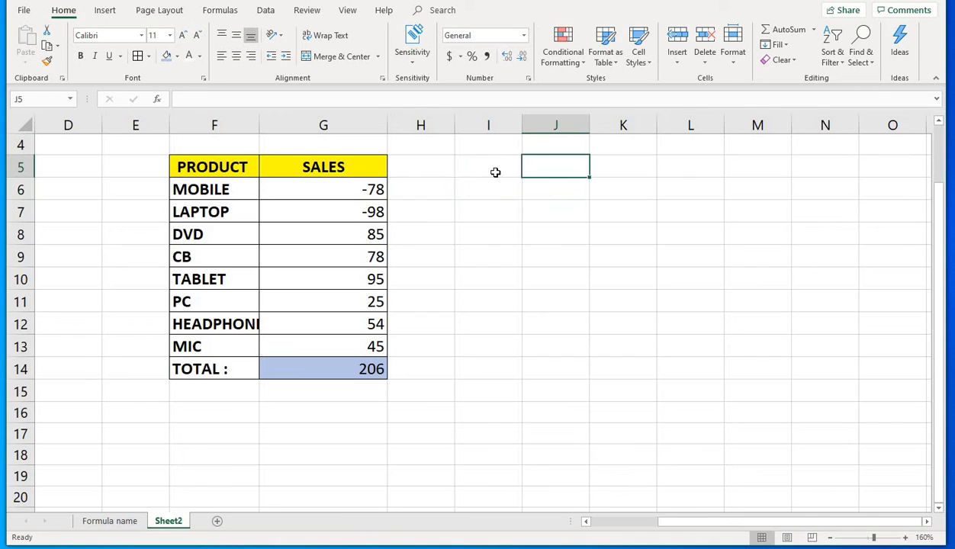
pyautogui.click(488, 169)
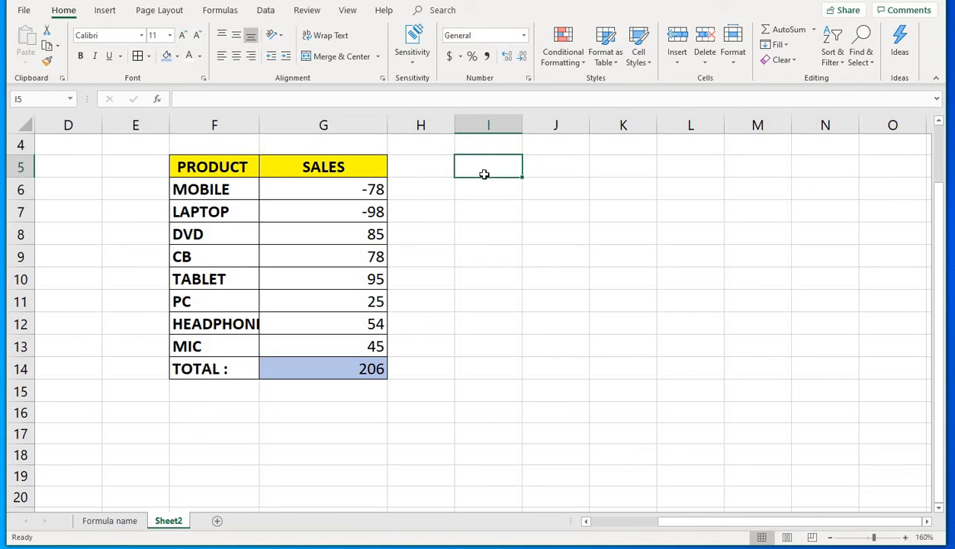
pyautogui.write('MOBILE')
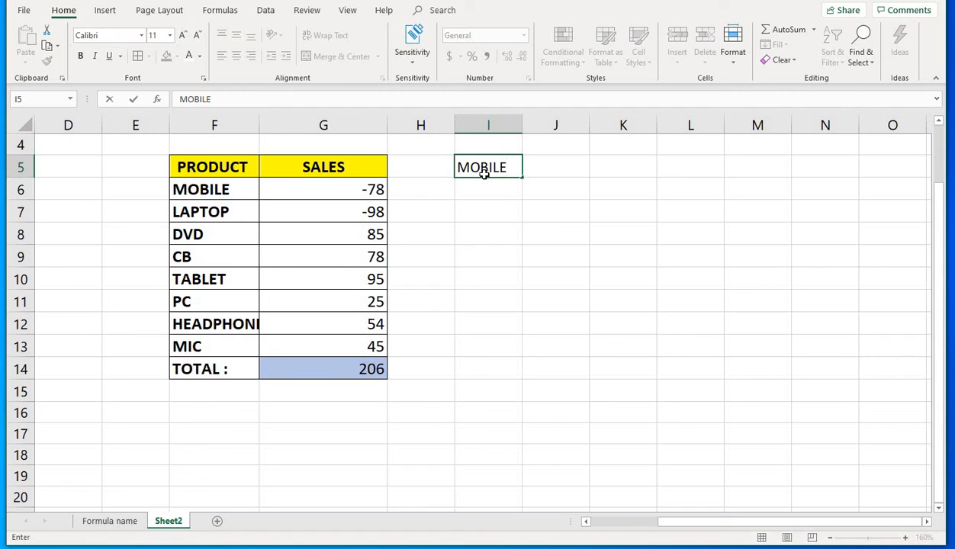
pyautogui.press('Up')
pyautogui.write('PRODU')
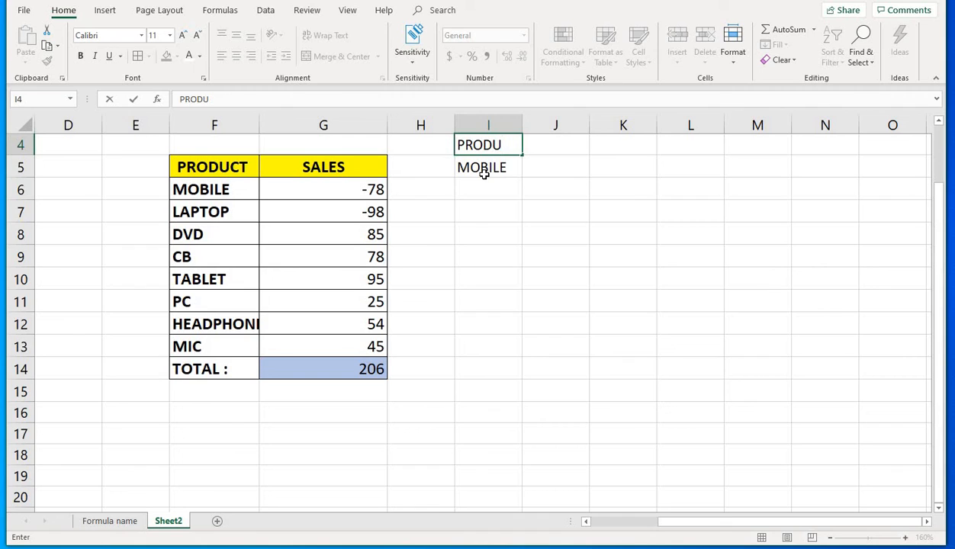
pyautogui.write('CT')
pyautogui.write(' NAE')
pyautogui.write('ME')
pyautogui.press('Return')
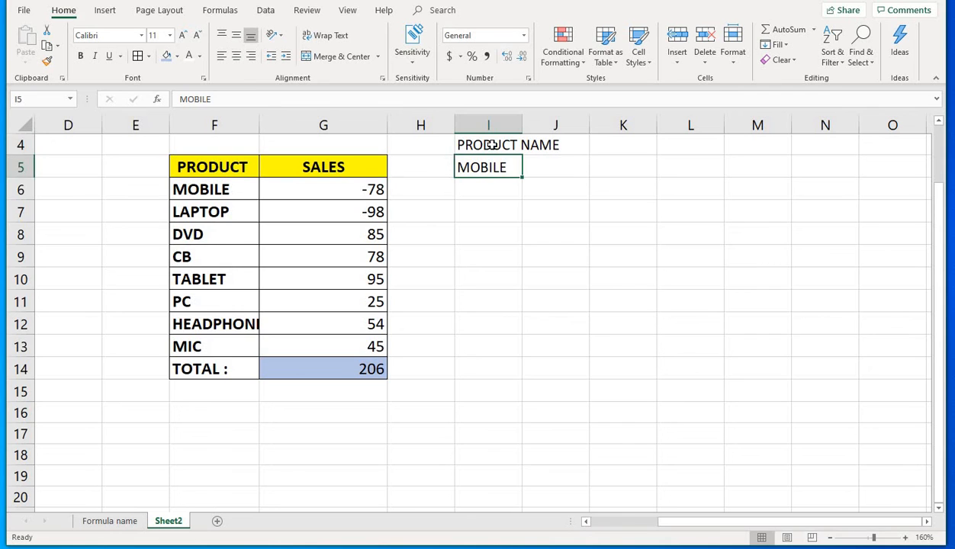
# Autofit the width of column I to the PRODUCT NAME heading.
pyautogui.click(515, 145)
pyautogui.doubleClick(520, 123)
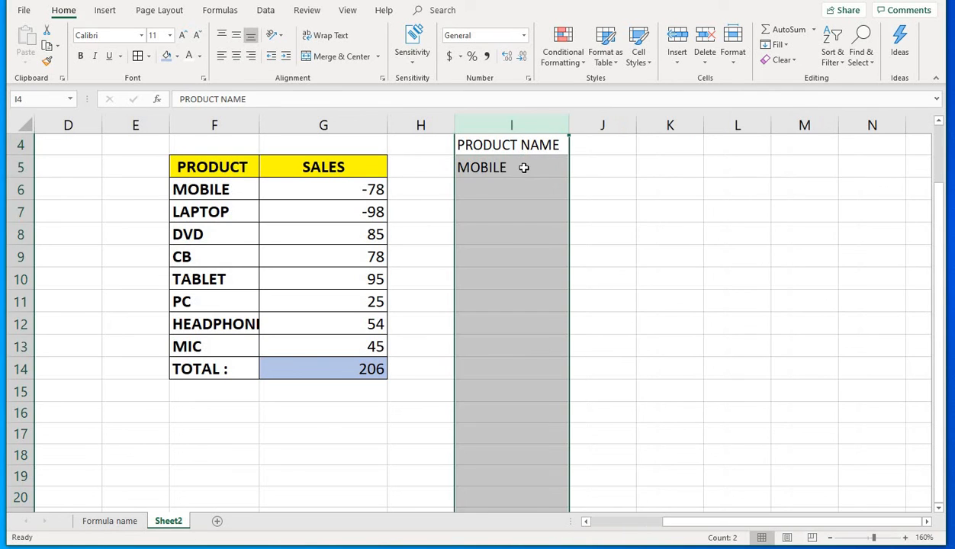
pyautogui.click(517, 169)
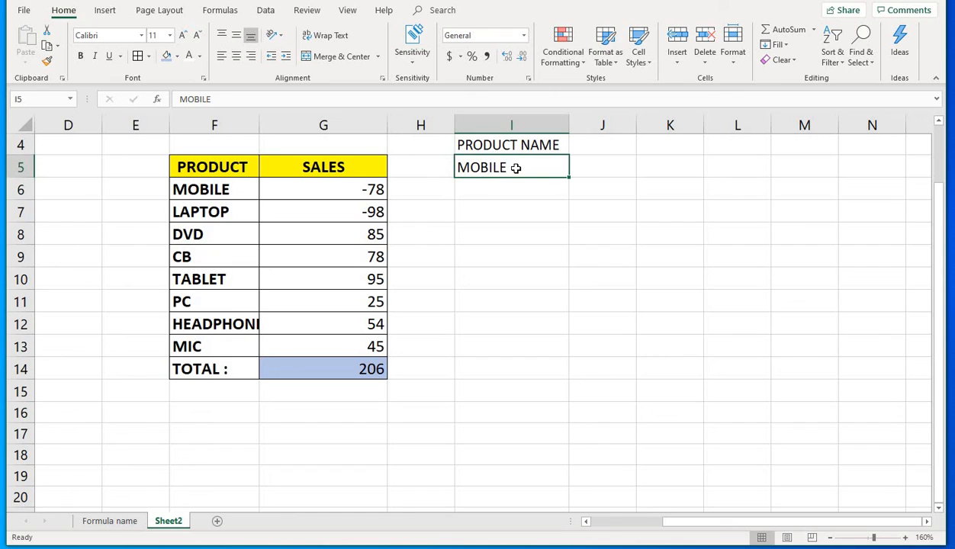
pyautogui.click(563, 140)
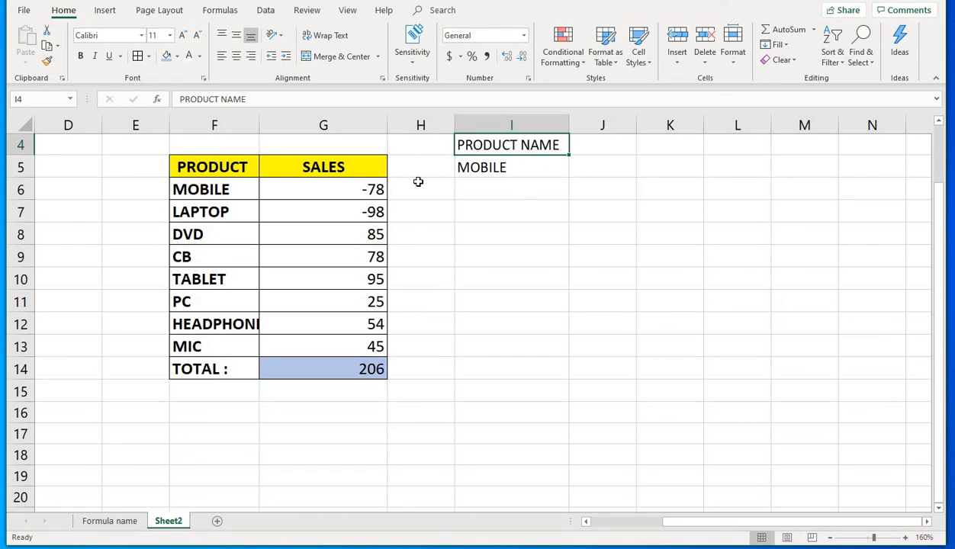
# Check the DROPDOWN LIST entry on the Formula name sheet, and return to Sheet2 to inspect cells I4:I6.
pyautogui.click(106, 522)
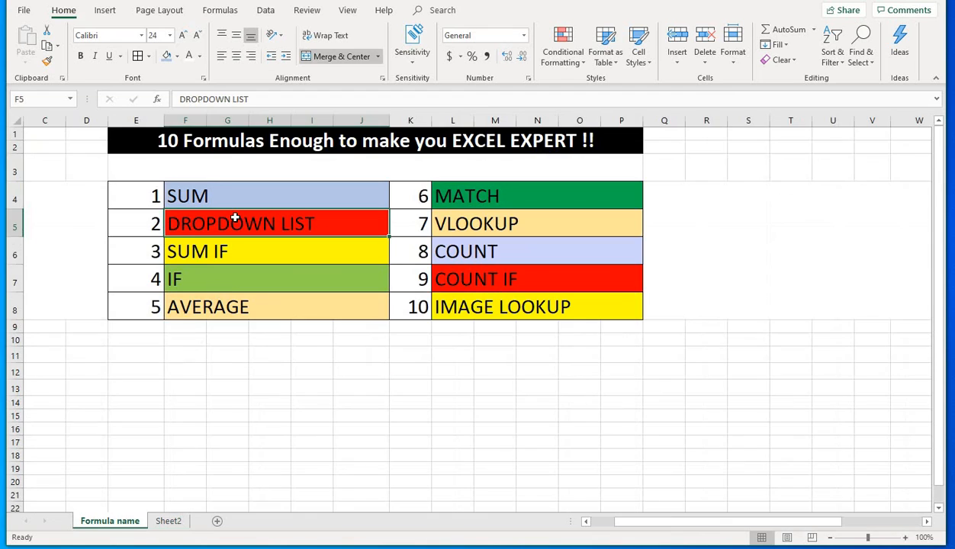
pyautogui.click(169, 520)
pyautogui.click(503, 169)
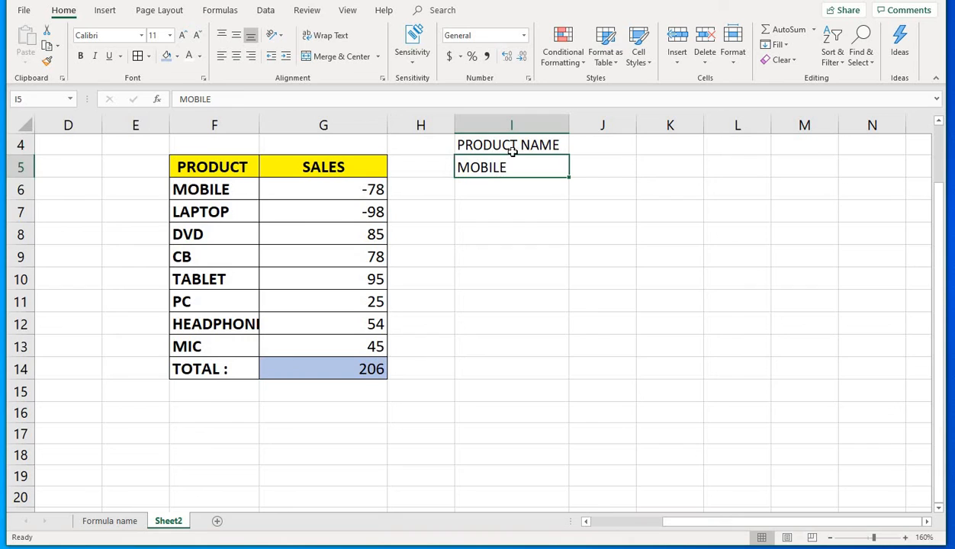
pyautogui.click(513, 152)
pyautogui.click(518, 169)
pyautogui.click(500, 191)
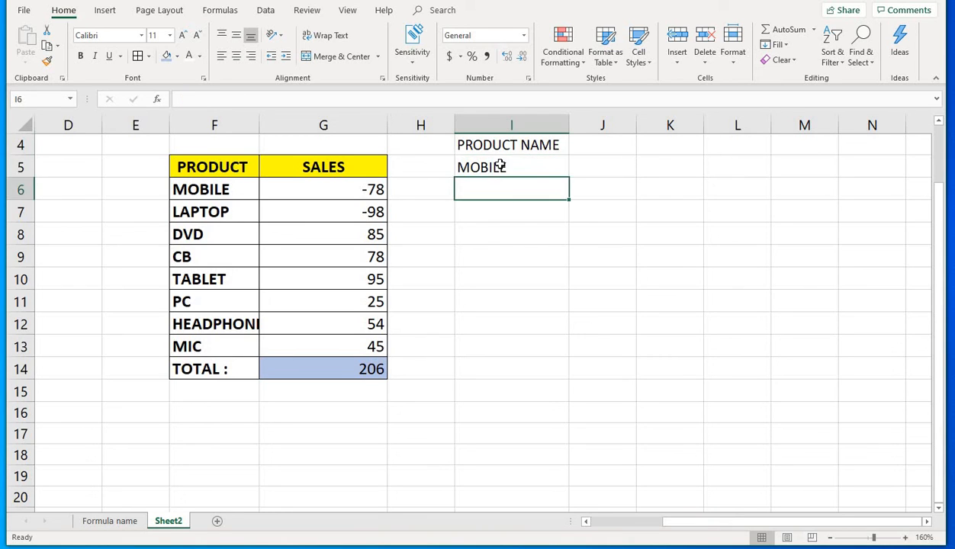
pyautogui.click(493, 167)
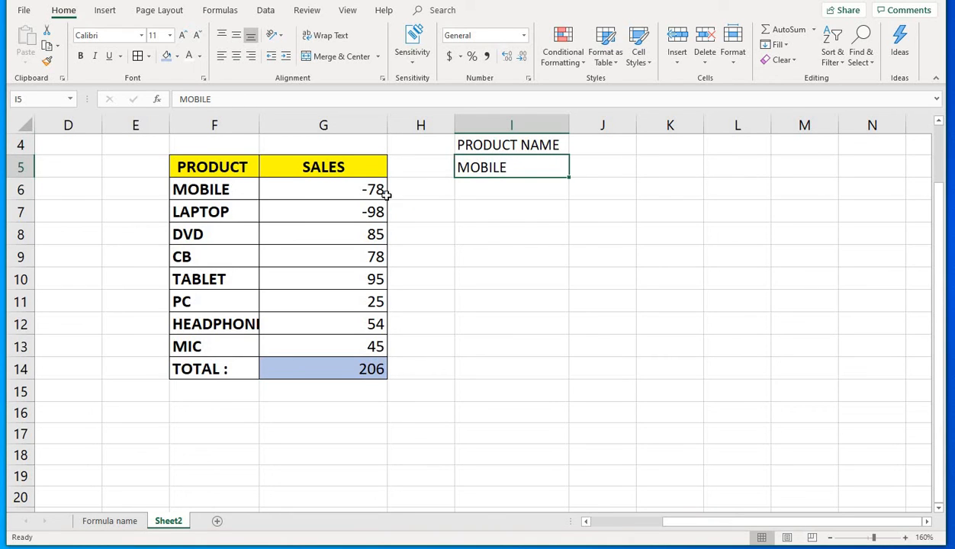
# Clear the product name MOBILE from cell I5 and keep the empty cell selected.
pyautogui.click(348, 194)
pyautogui.click(492, 169)
pyautogui.press('Delete')
pyautogui.click(497, 200)
pyautogui.click(495, 164)
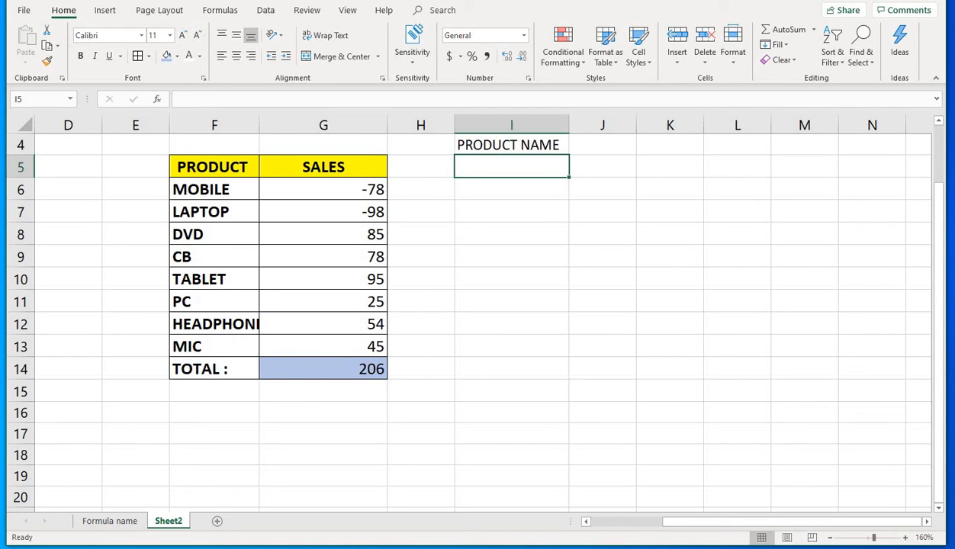
pyautogui.click(110, 522)
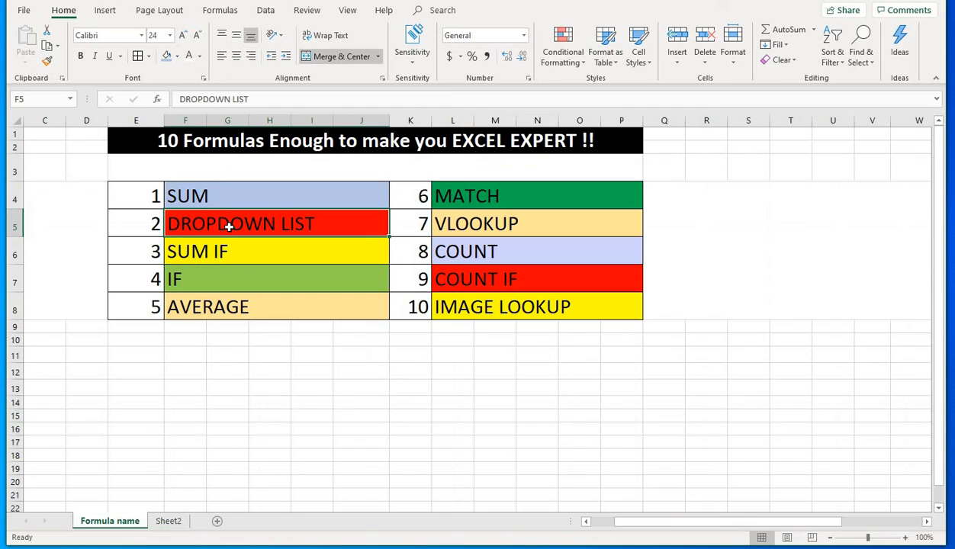
pyautogui.click(166, 523)
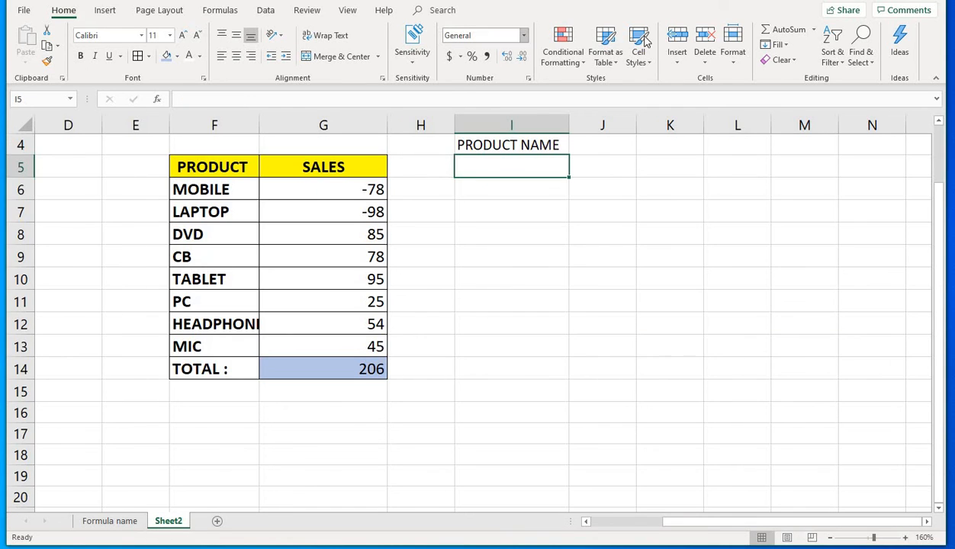
pyautogui.click(525, 211)
# Start a data validation rule for cell I5 under PRODUCT NAME that allows a List.
pyautogui.click(505, 168)
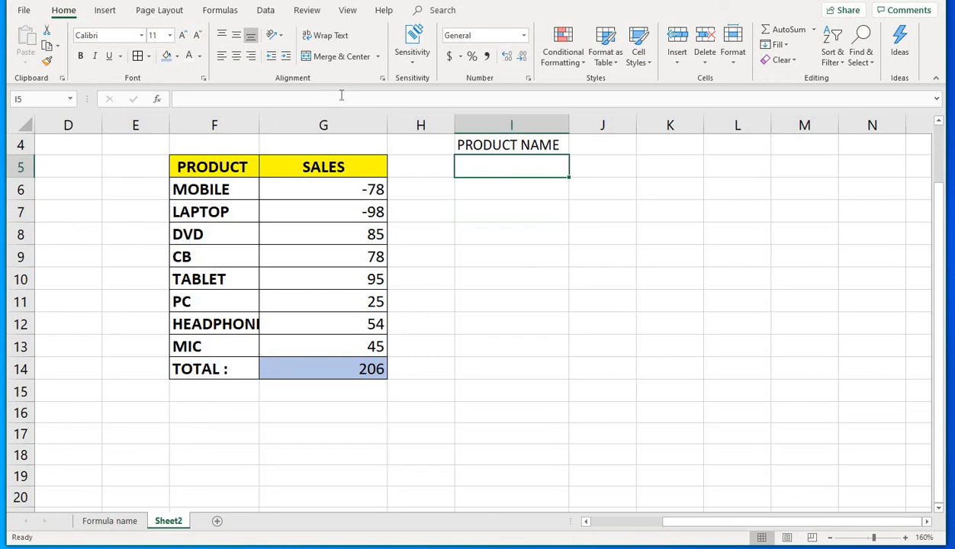
pyautogui.click(265, 12)
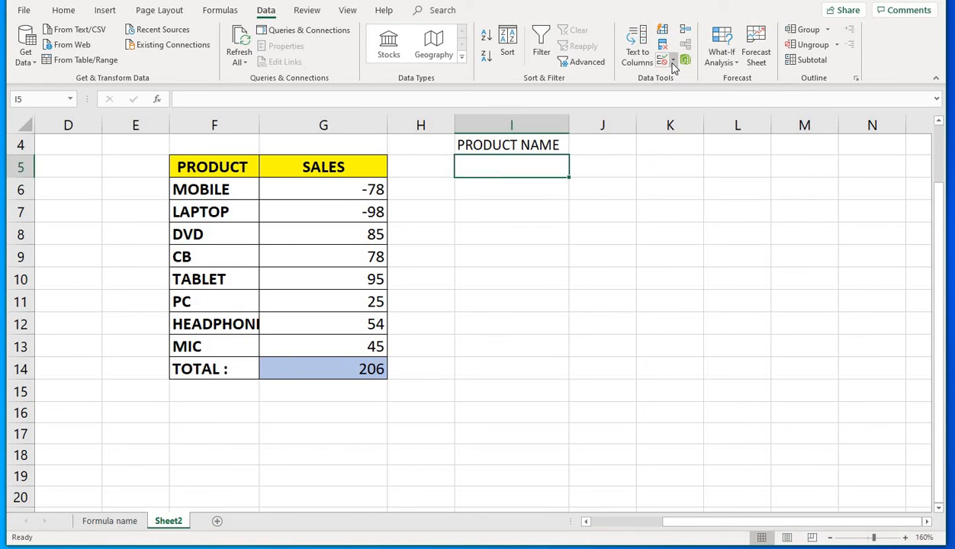
pyautogui.click(674, 61)
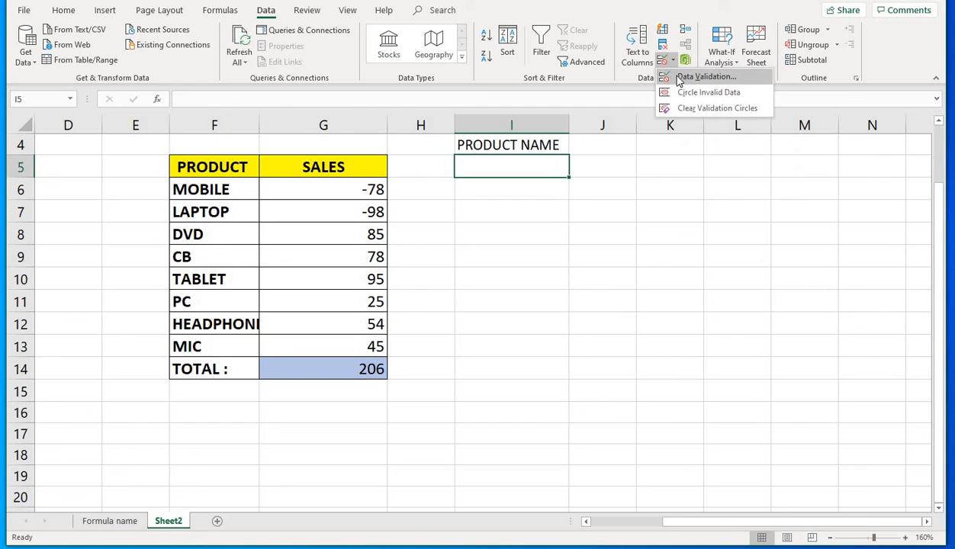
pyautogui.click(679, 80)
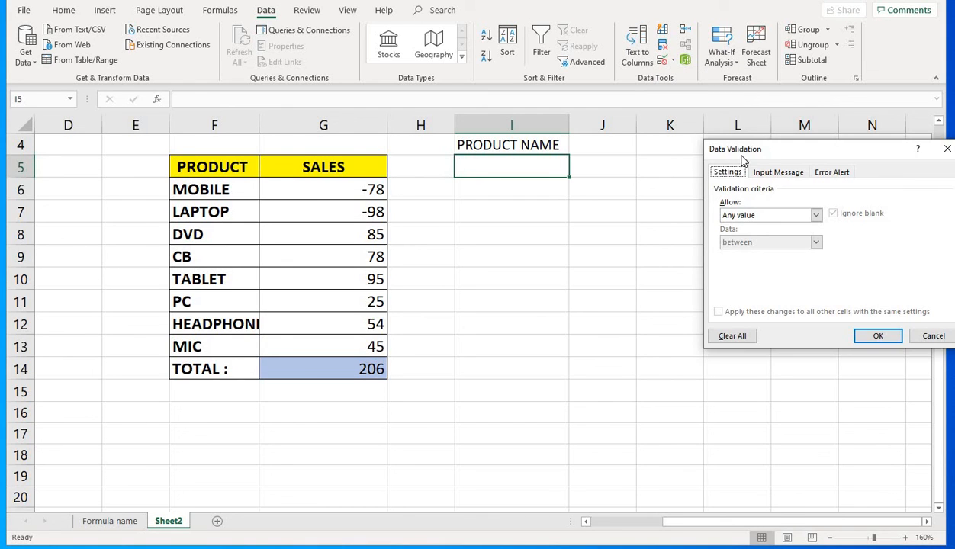
pyautogui.moveTo(742, 158); pyautogui.dragTo(500, 209)
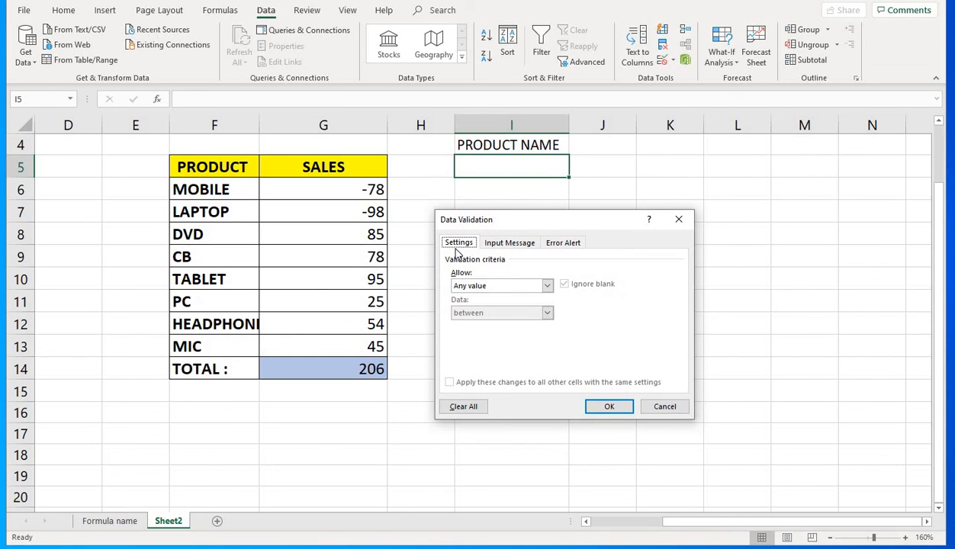
pyautogui.click(478, 287)
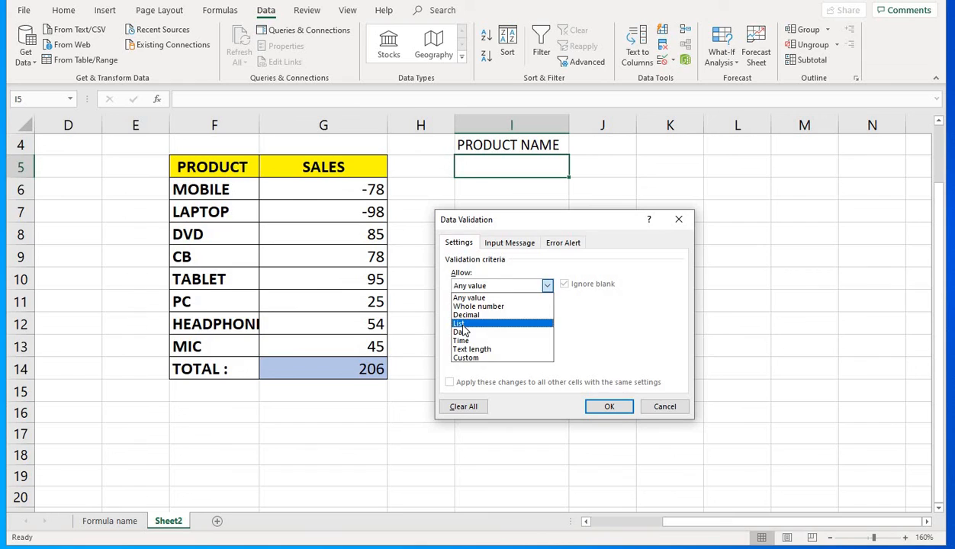
pyautogui.click(461, 325)
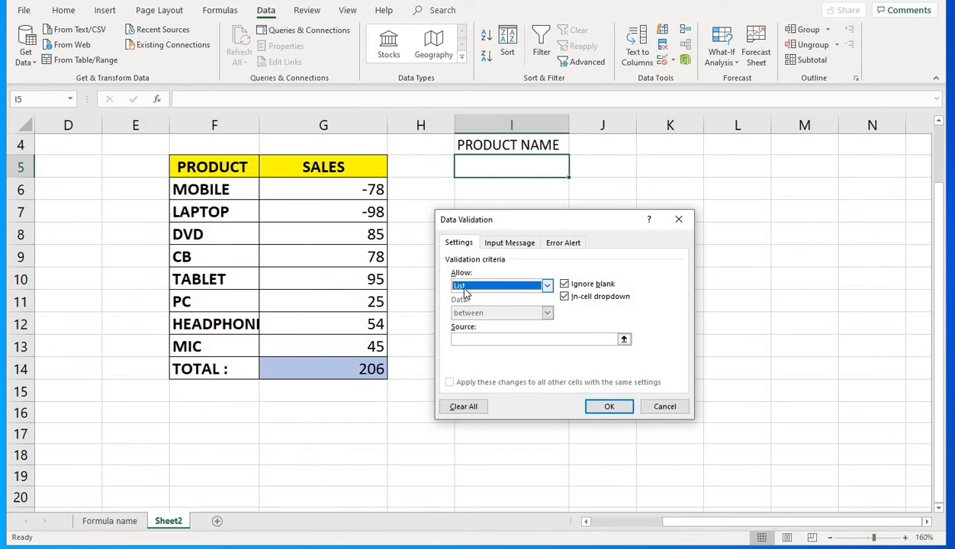
# Set the validation list source to the PRODUCT column, =$F$5:$F$13, and apply the rule.
pyautogui.click(467, 341)
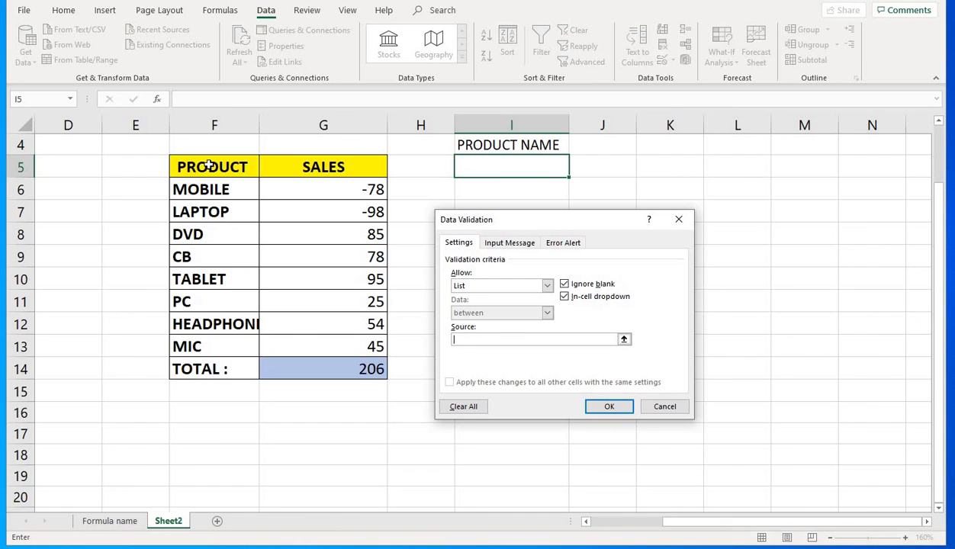
pyautogui.moveTo(197, 162); pyautogui.dragTo(207, 346)
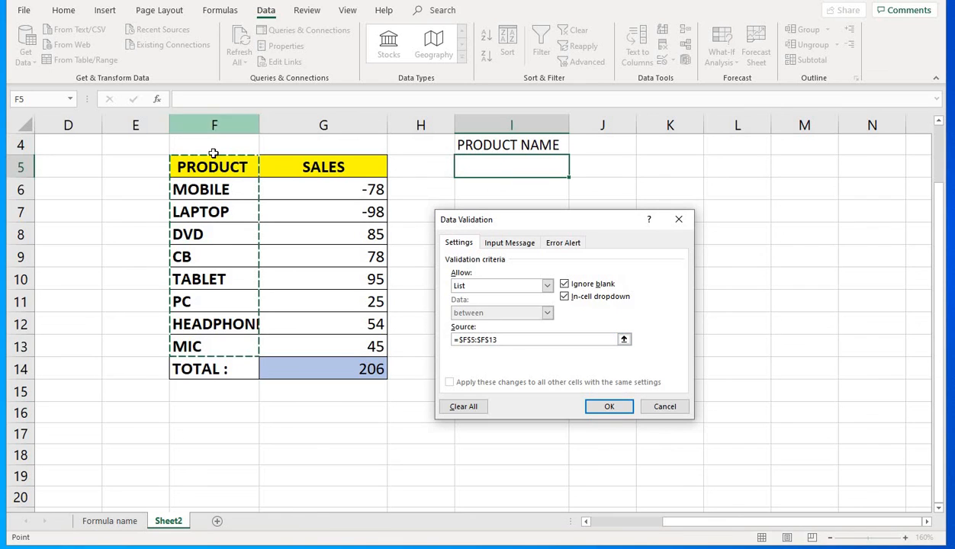
pyautogui.click(476, 340)
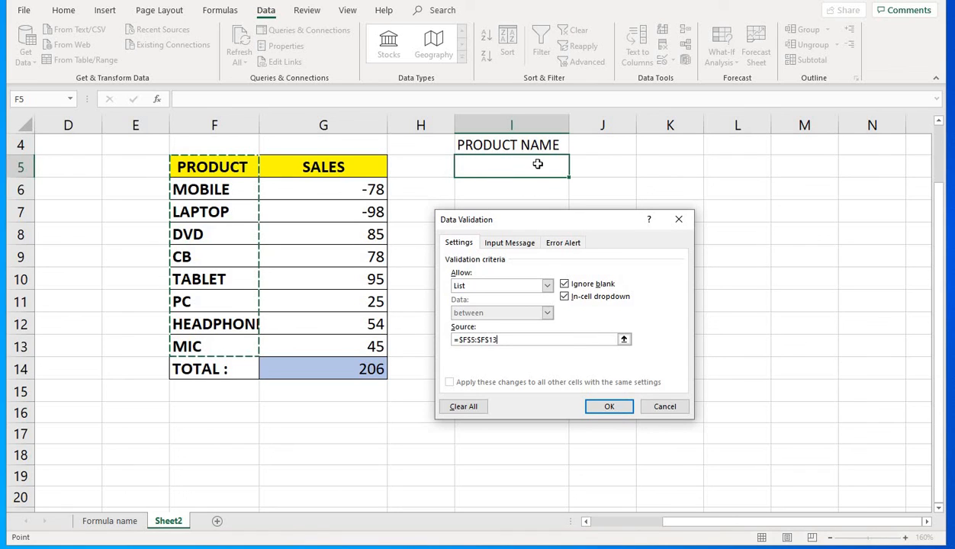
pyautogui.click(609, 406)
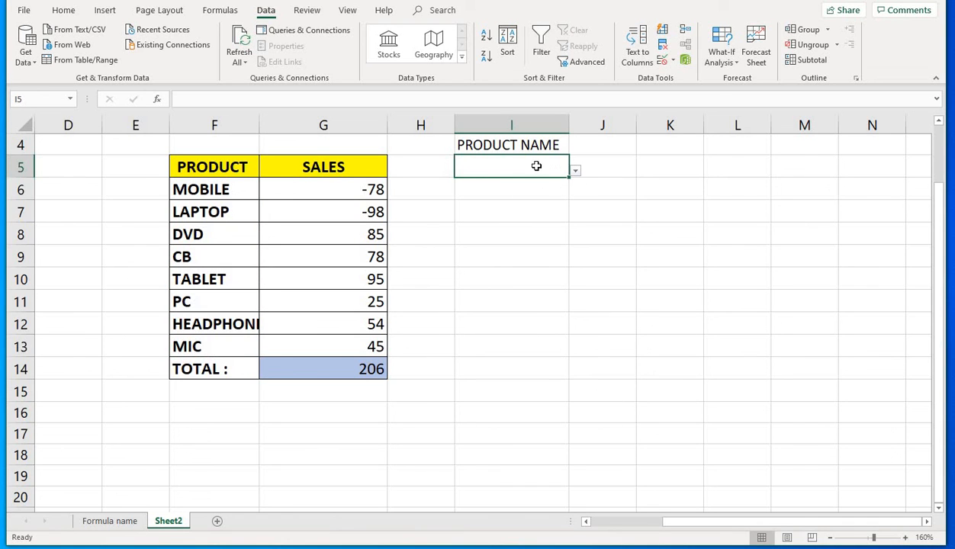
# Compare cell I5 with the neighbouring cells to see where the dropdown arrow is available.
pyautogui.click(532, 193)
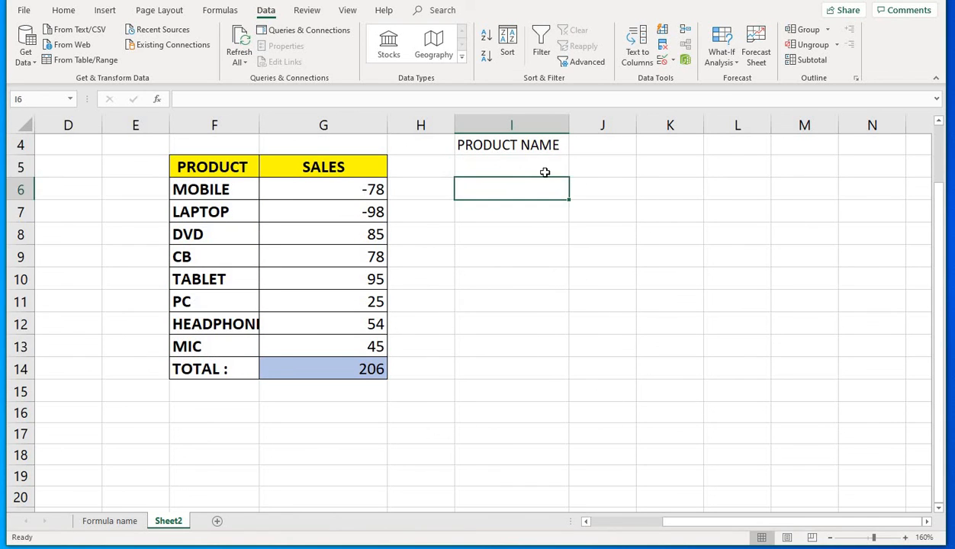
pyautogui.click(537, 169)
pyautogui.click(546, 206)
pyautogui.click(644, 215)
pyautogui.click(561, 226)
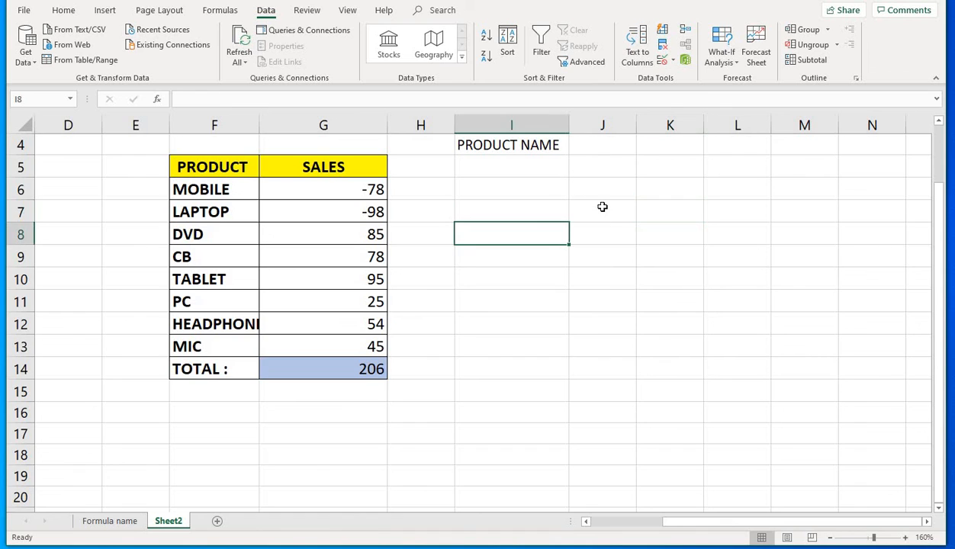
pyautogui.click(606, 206)
pyautogui.click(550, 175)
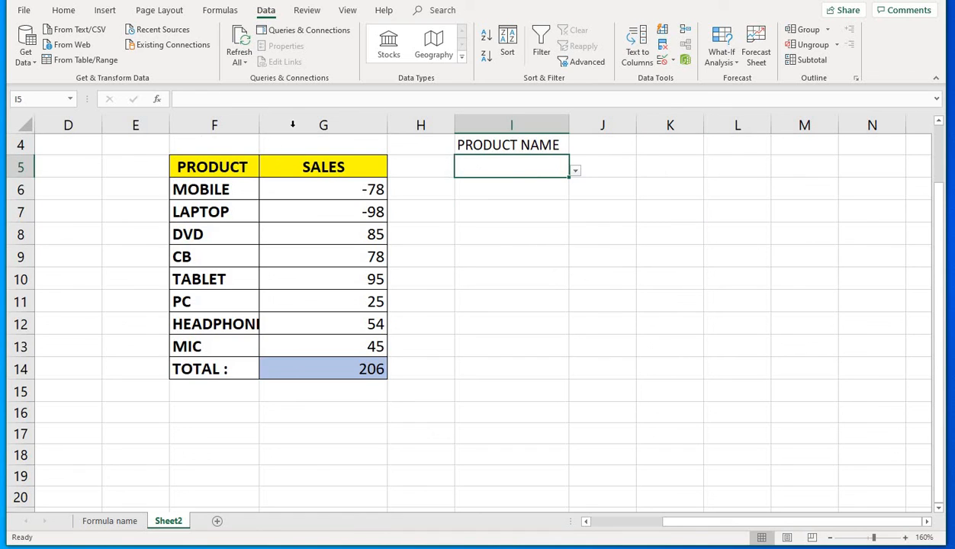
# Test the product dropdown in cell I5 by choosing PRODUCT, LAPTOP and MIC in turn.
pyautogui.click(577, 171)
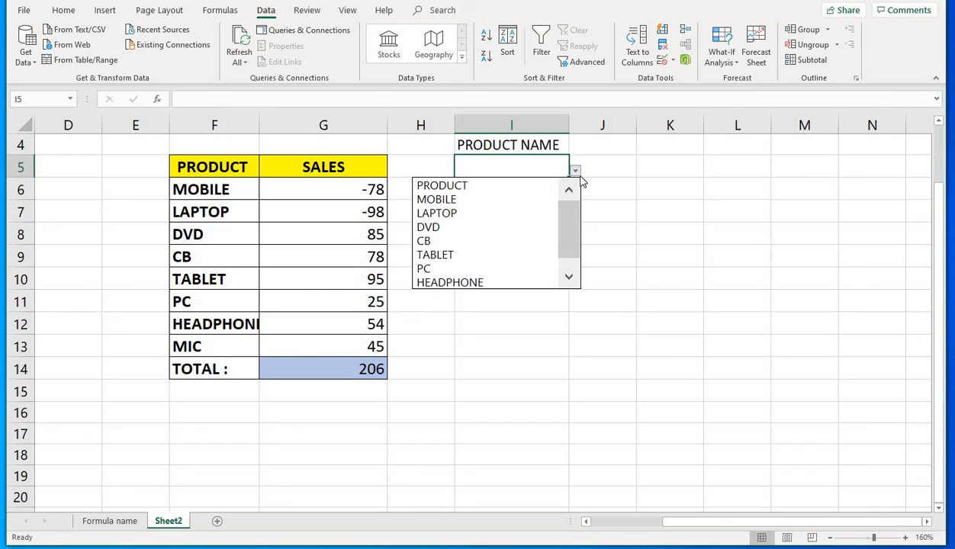
pyautogui.scroll(-1, 571, 232)
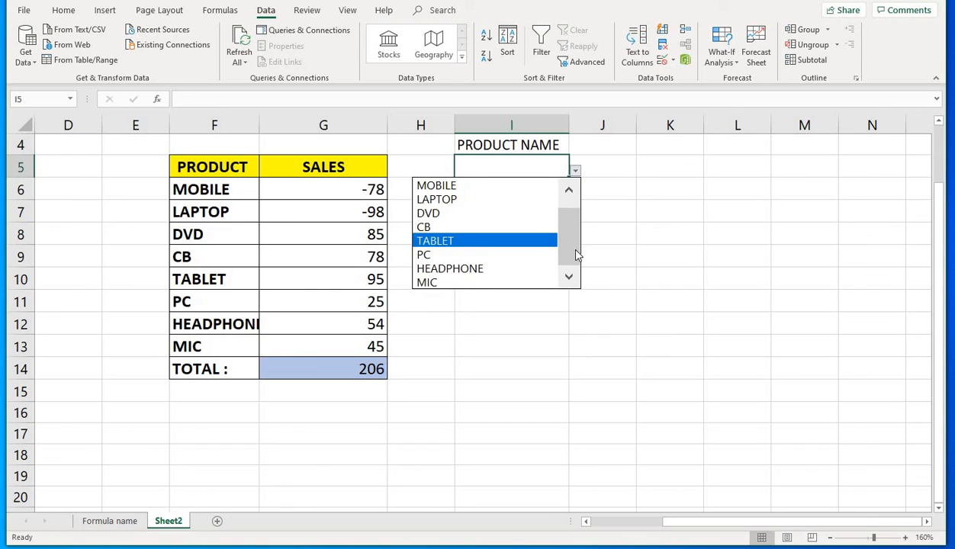
pyautogui.scroll(1, 572, 226)
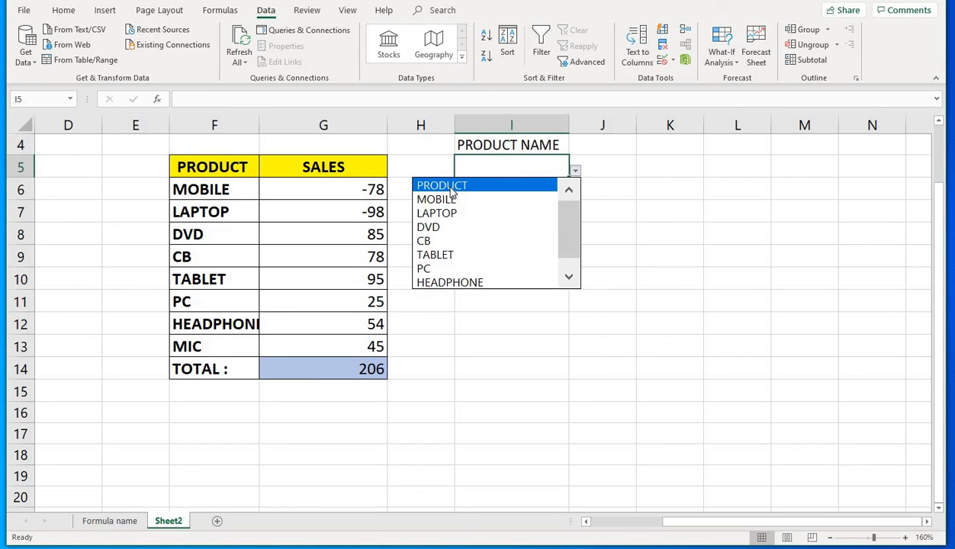
pyautogui.click(451, 187)
pyautogui.click(576, 171)
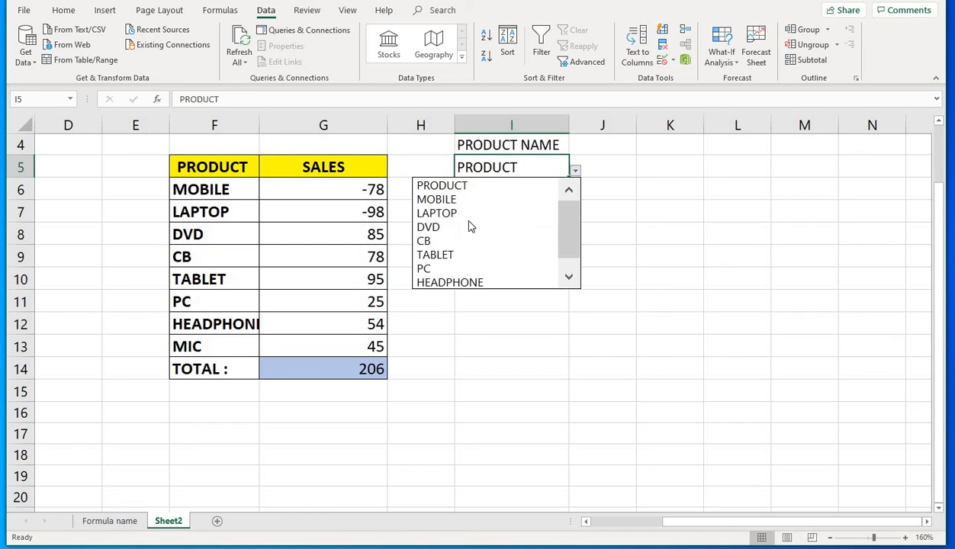
pyautogui.click(450, 213)
pyautogui.click(576, 172)
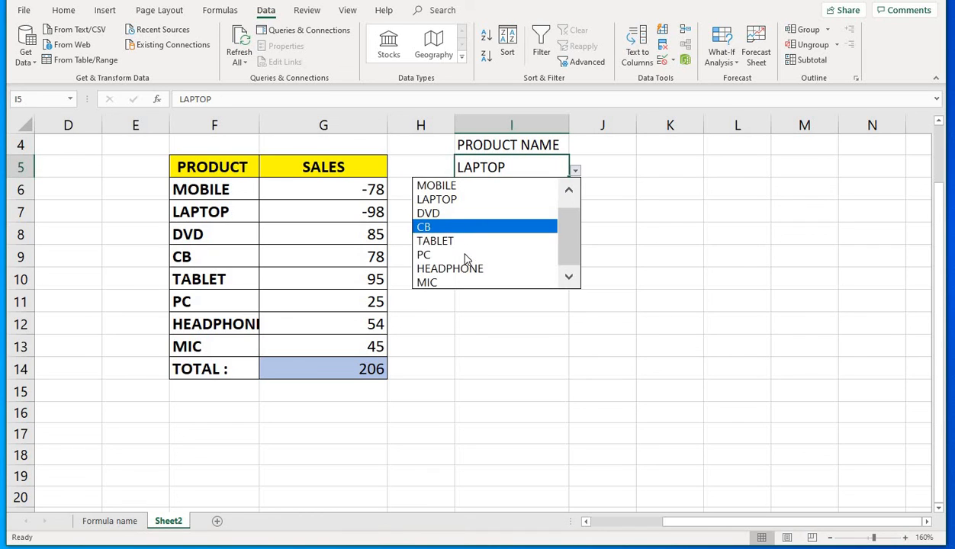
pyautogui.click(461, 276)
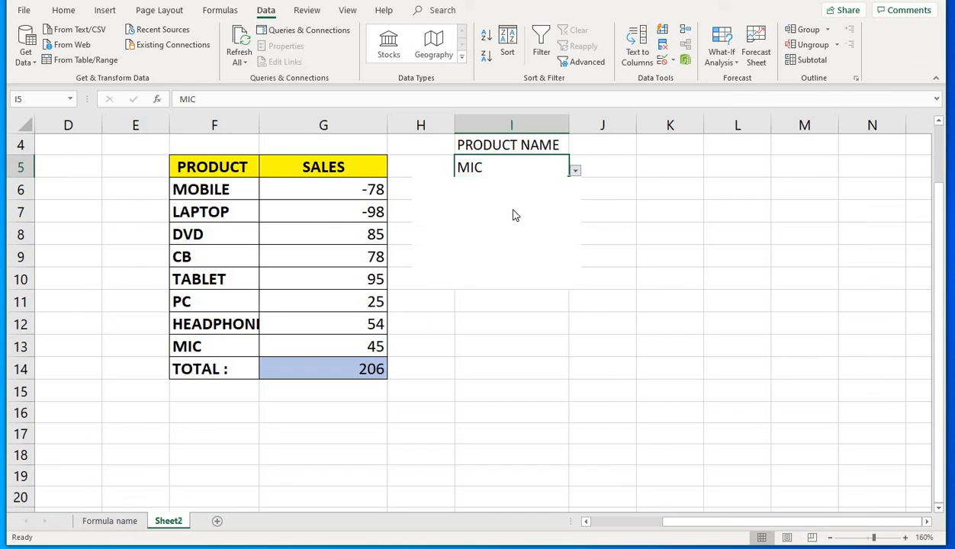
# Continue testing the dropdown in I5 by choosing DVD and then CB.
pyautogui.click(576, 172)
pyautogui.click(486, 214)
pyautogui.click(576, 172)
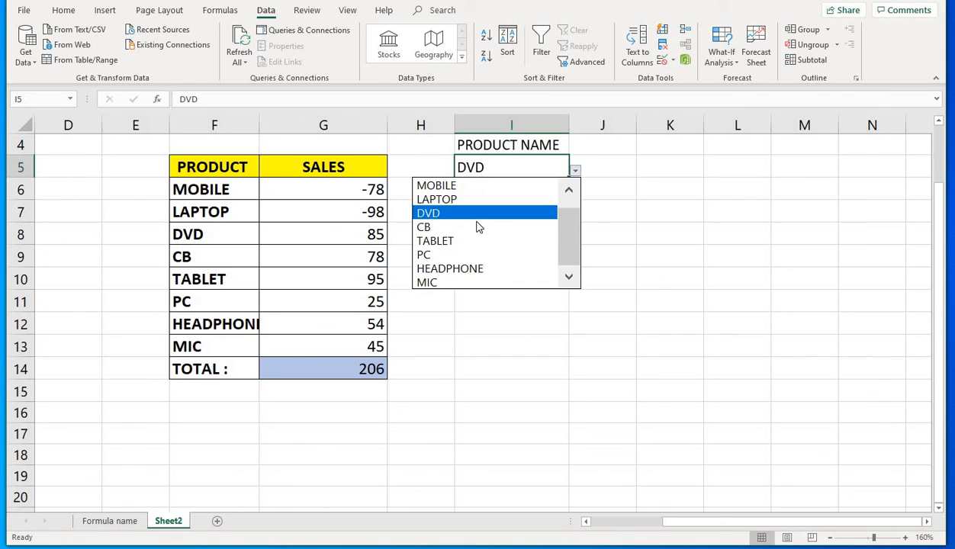
pyautogui.click(462, 226)
# Choose TABLET from the product dropdown in cell I5.
pyautogui.click(577, 173)
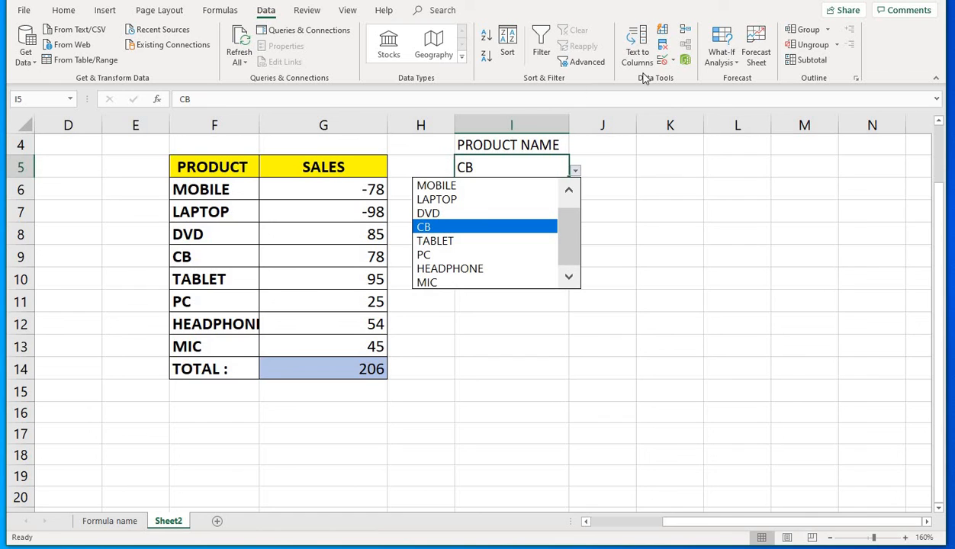
pyautogui.moveTo(575, 246); pyautogui.dragTo(569, 220)
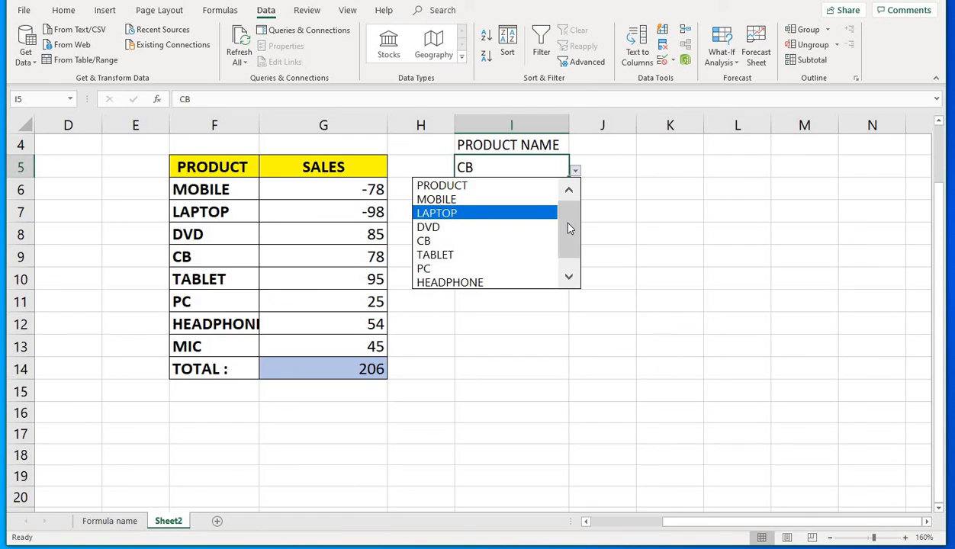
pyautogui.click(447, 254)
# Reopen the product dropdown in cell I5 and view its entries from the beginning of the list.
pyautogui.click(571, 174)
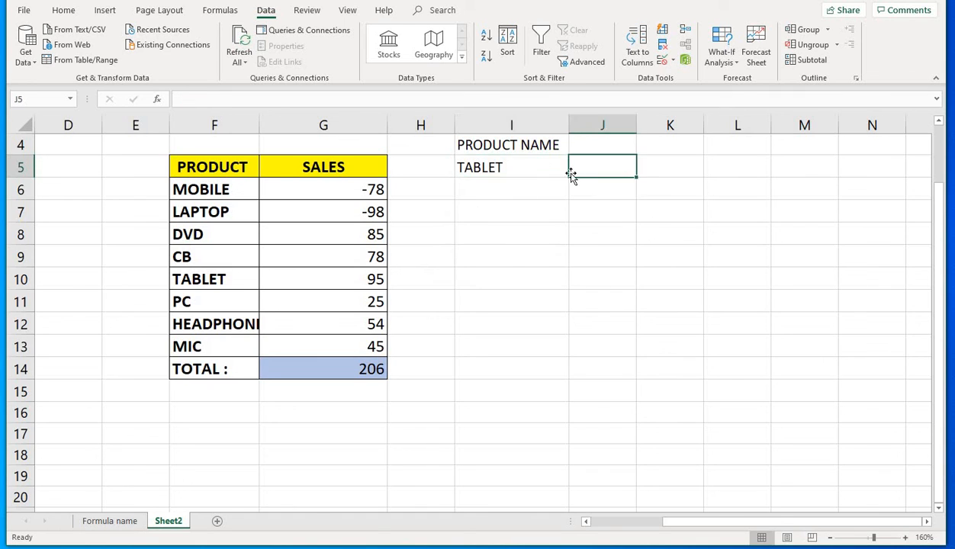
pyautogui.click(556, 173)
pyautogui.click(575, 172)
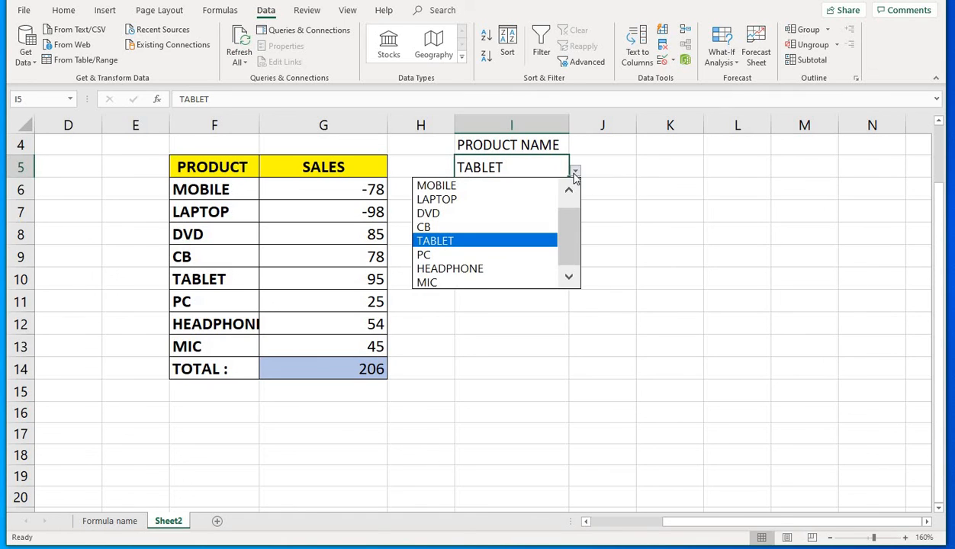
pyautogui.scroll(1, 567, 214)
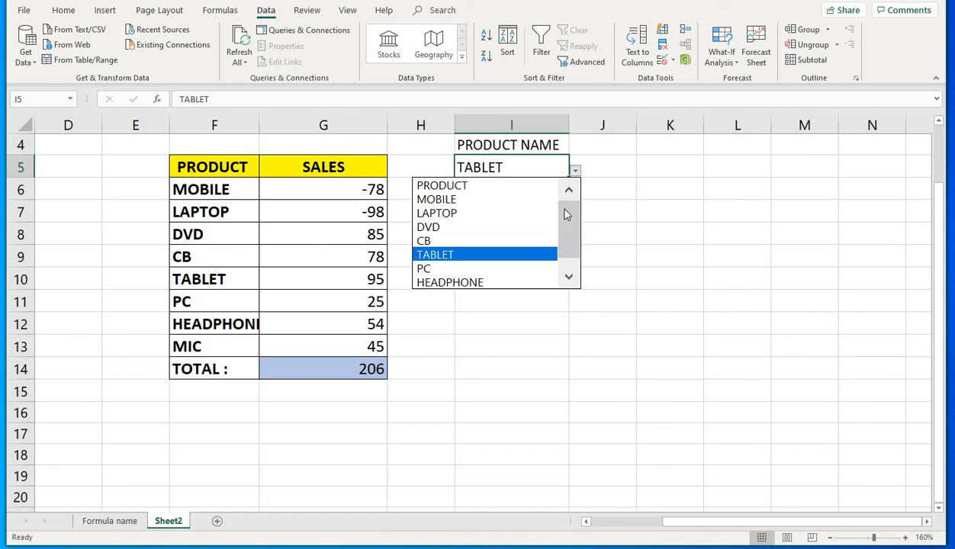